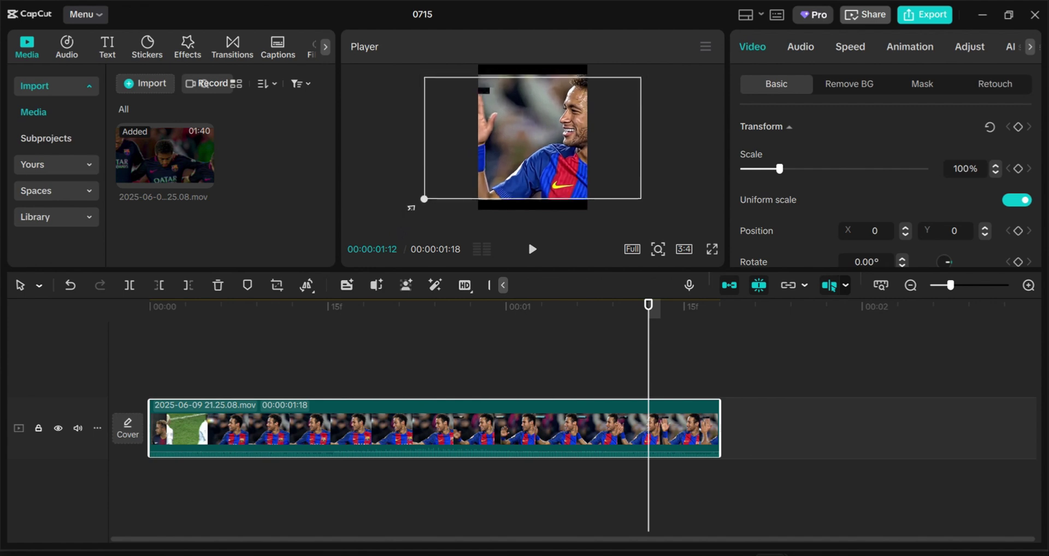
Scale the clip to 185% and shift it horizontally to X -562 so the player sits within the 3:4 frame.
{"action": "left_click_drag", "start_coordinate": [407, 207], "coordinate": [429, 197]}
{"action": "left_click_drag", "start_coordinate": [482, 142], "coordinate": [491, 149]}
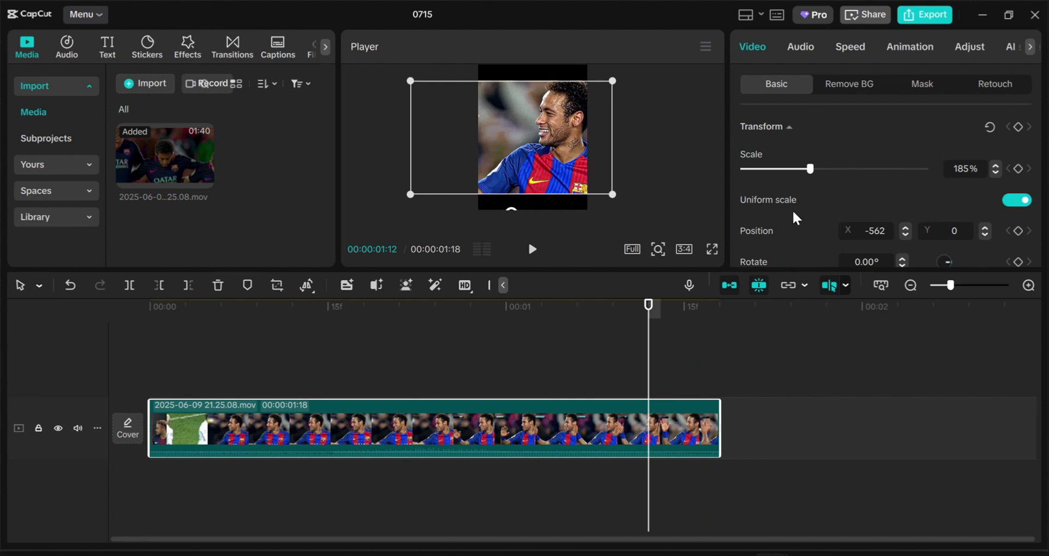
Slow the clip to 0.23x speed and convert it into a compound clip.
{"action": "left_click", "coordinate": [844, 47]}
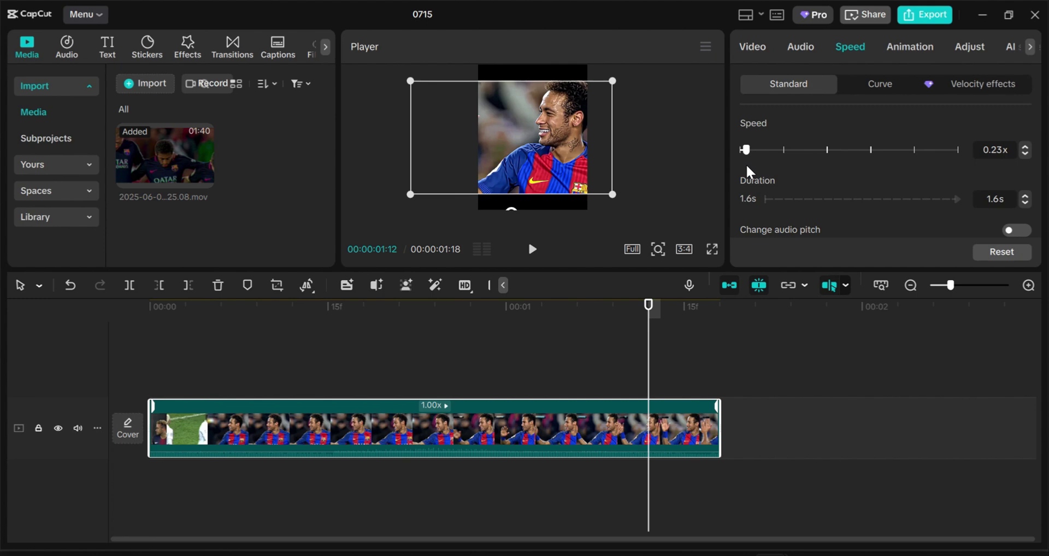
{"action": "scroll", "coordinate": [402, 341], "scroll_direction": "right", "scroll_amount": 5}
{"action": "scroll", "coordinate": [402, 340], "scroll_direction": "right", "scroll_amount": 5}
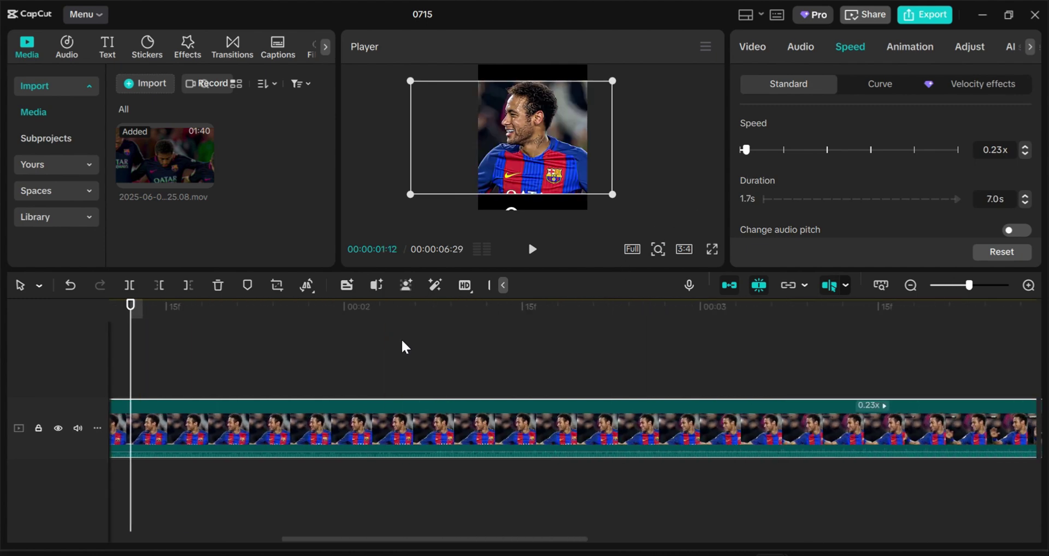
{"action": "scroll", "coordinate": [402, 341], "scroll_direction": "down", "scroll_amount": 1}
{"action": "scroll", "coordinate": [401, 339], "scroll_direction": "down", "scroll_amount": 2}
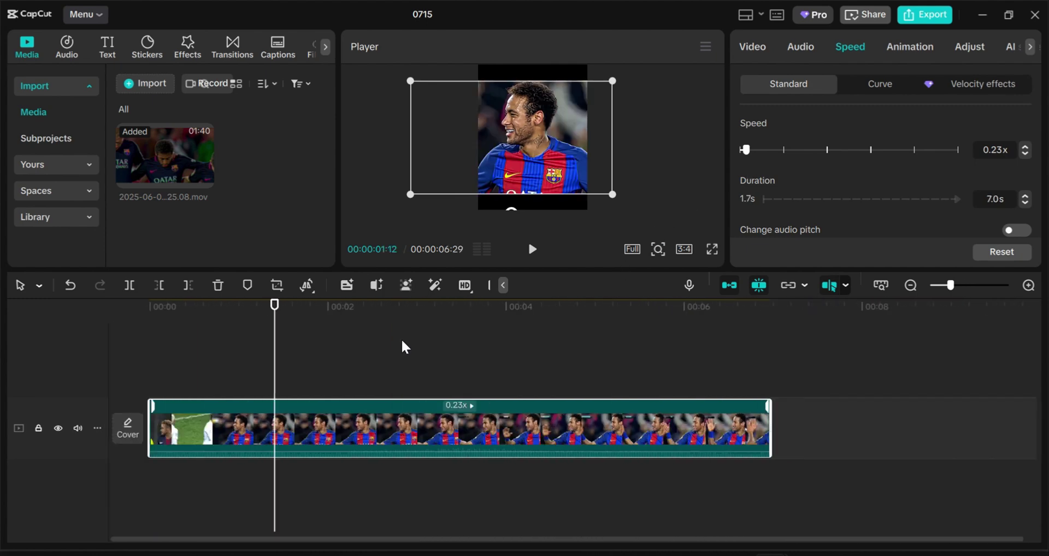
{"action": "right_click", "coordinate": [366, 427]}
{"action": "left_click", "coordinate": [470, 273]}
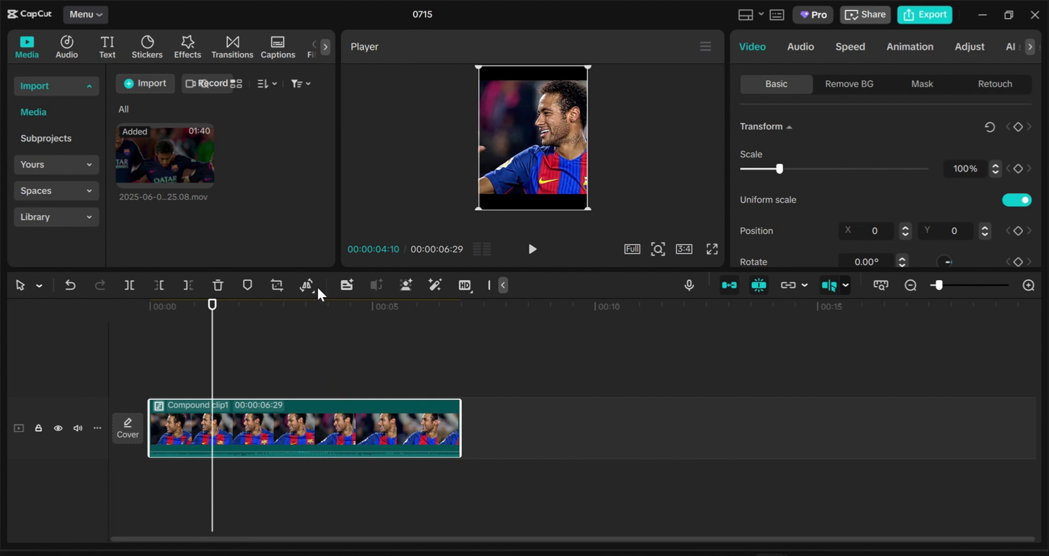
Crop the compound clip freely to remove the empty bands above and below the footage.
{"action": "left_click", "coordinate": [274, 285]}
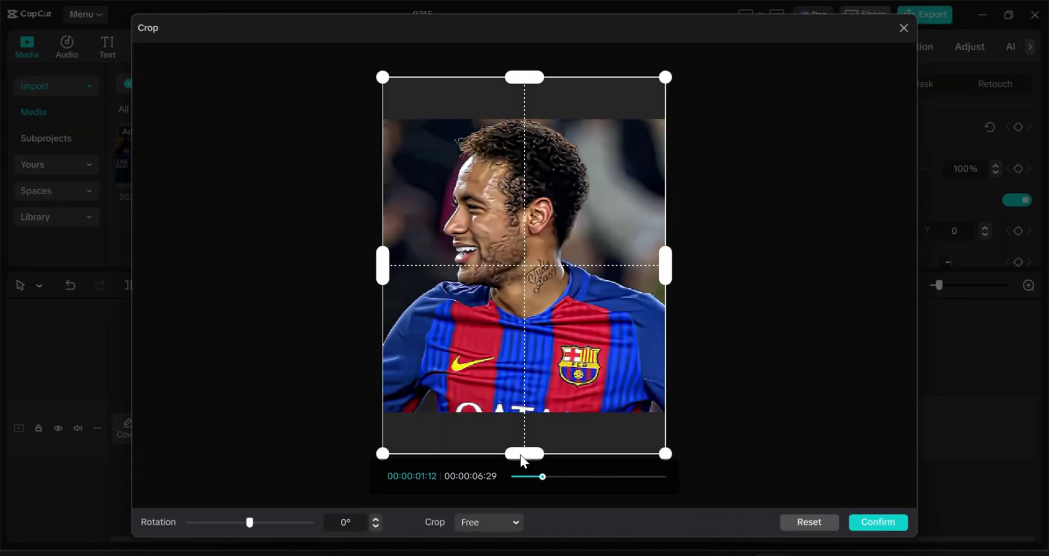
{"action": "left_click_drag", "start_coordinate": [521, 455], "coordinate": [524, 414]}
{"action": "left_click_drag", "start_coordinate": [537, 74], "coordinate": [541, 116]}
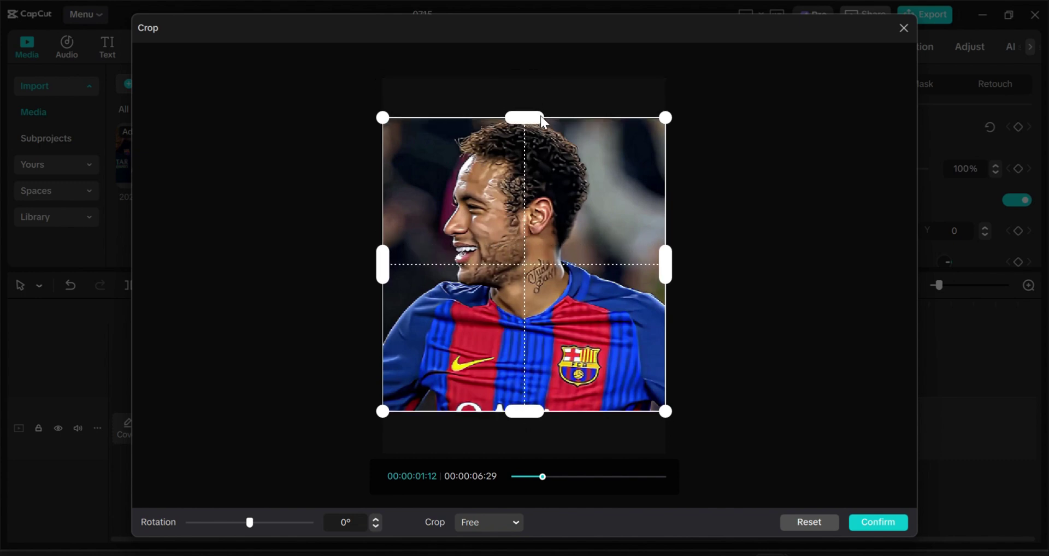
{"action": "left_click", "coordinate": [896, 522]}
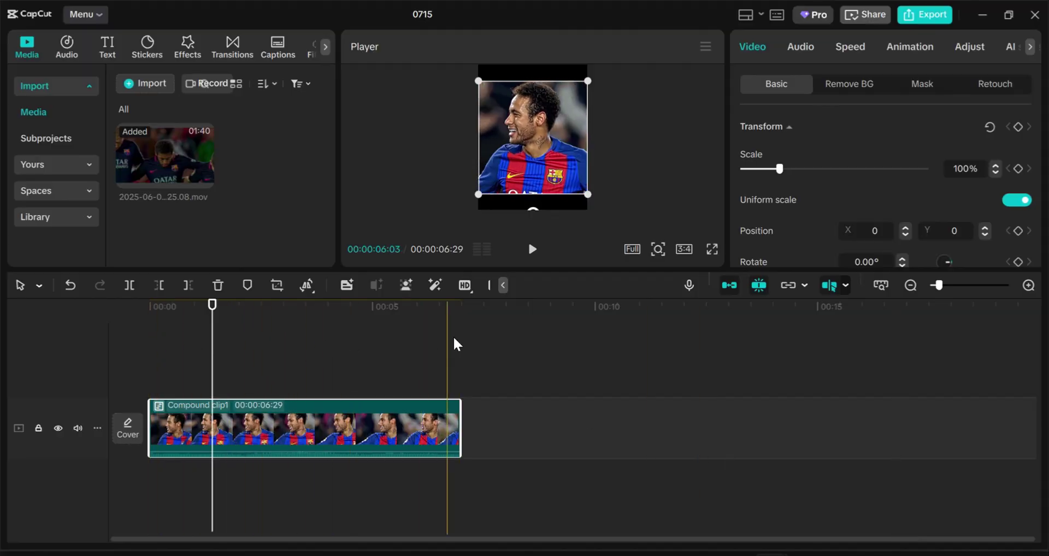
{"action": "left_click", "coordinate": [685, 250]}
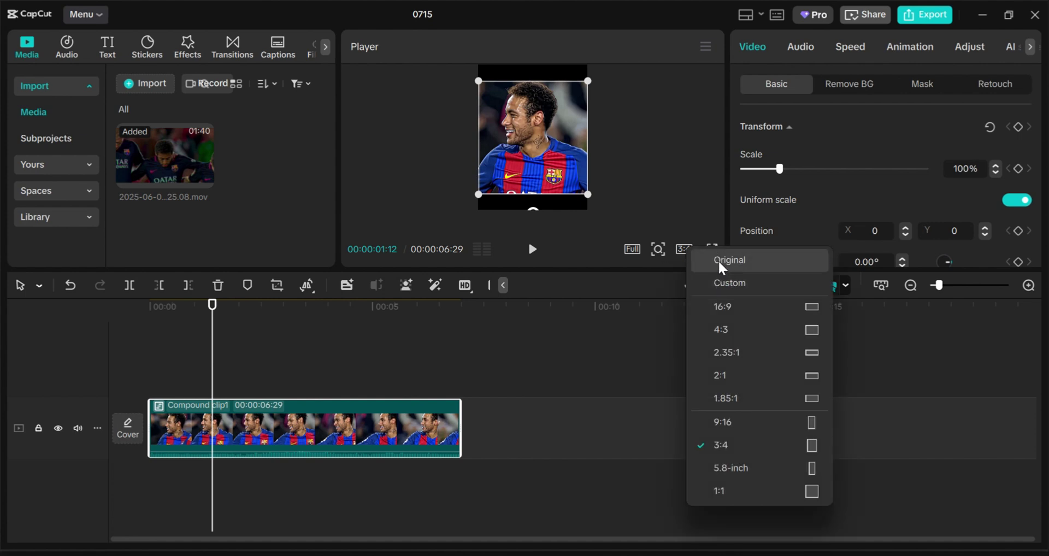
{"action": "left_click", "coordinate": [719, 282]}
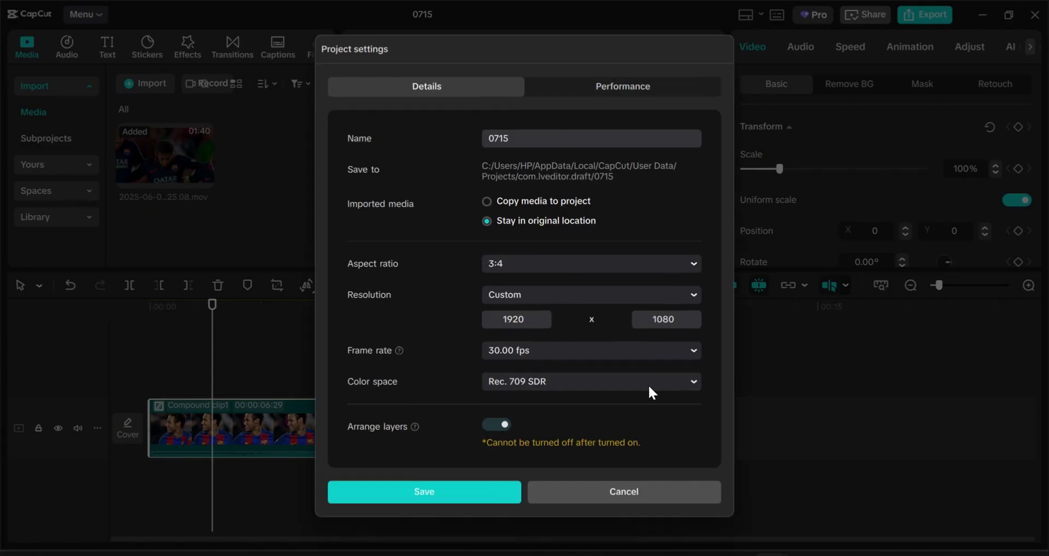
{"action": "left_click", "coordinate": [540, 491]}
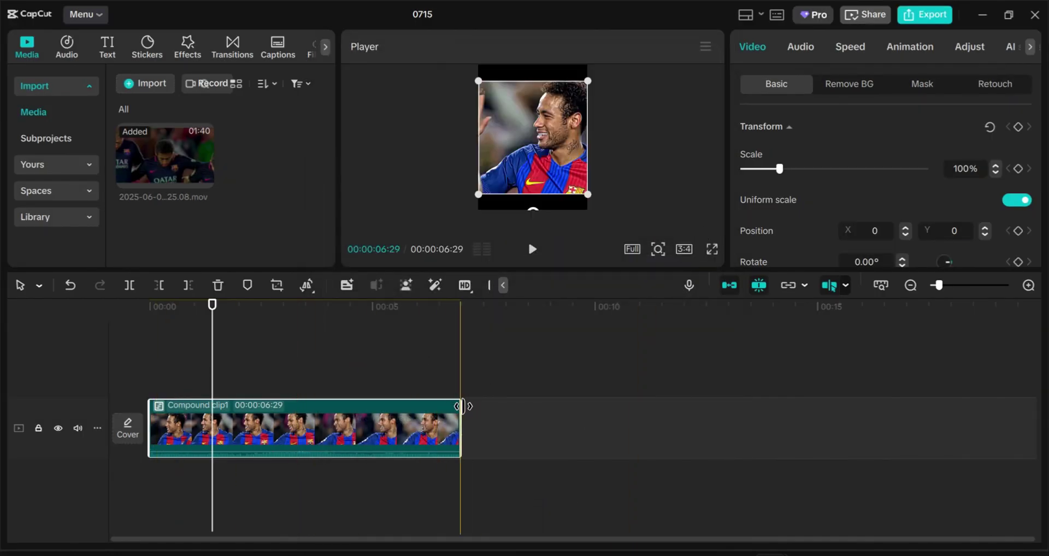
Trim the end of the compound clip to a duration of 00:00:01:18.
{"action": "left_click_drag", "start_coordinate": [463, 407], "coordinate": [218, 439]}
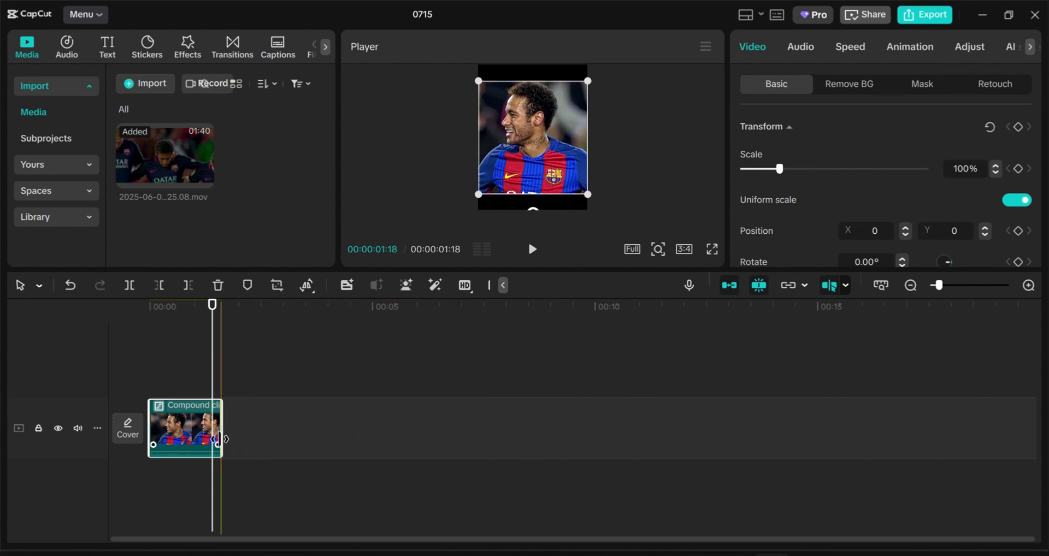
{"action": "scroll", "coordinate": [219, 439], "scroll_direction": "up", "scroll_amount": 5}
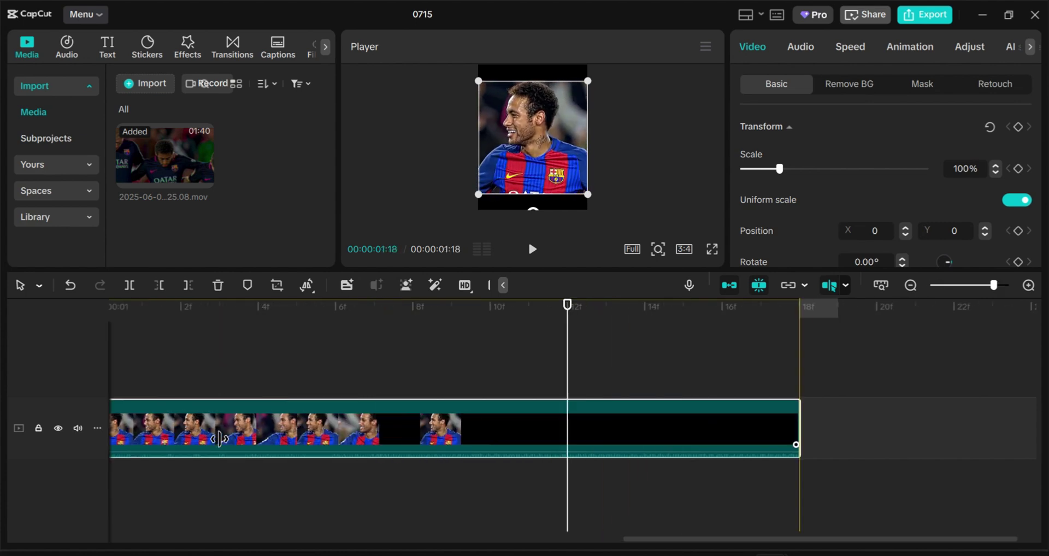
{"action": "scroll", "coordinate": [218, 439], "scroll_direction": "down", "scroll_amount": 2}
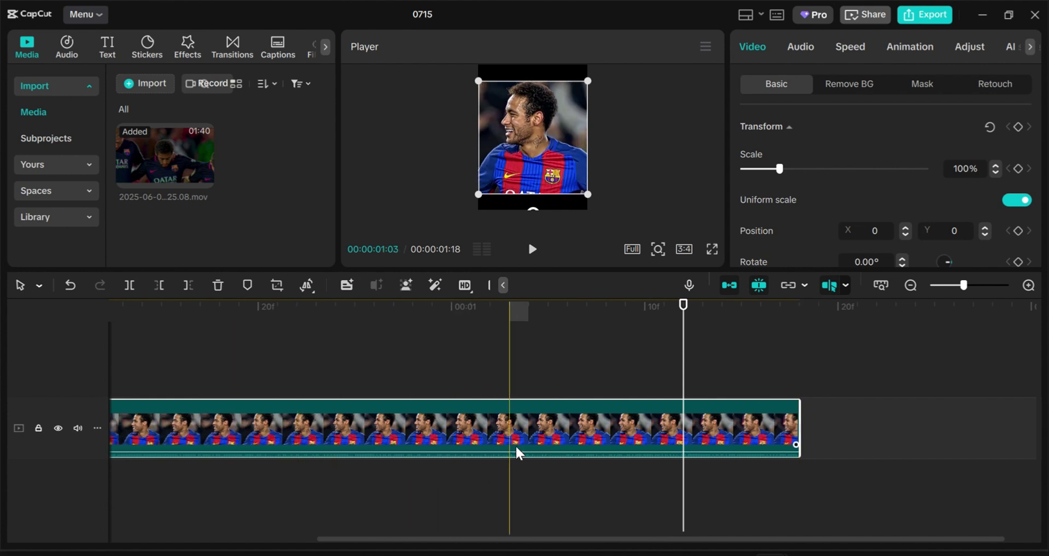
{"action": "key", "text": "alt+g"}
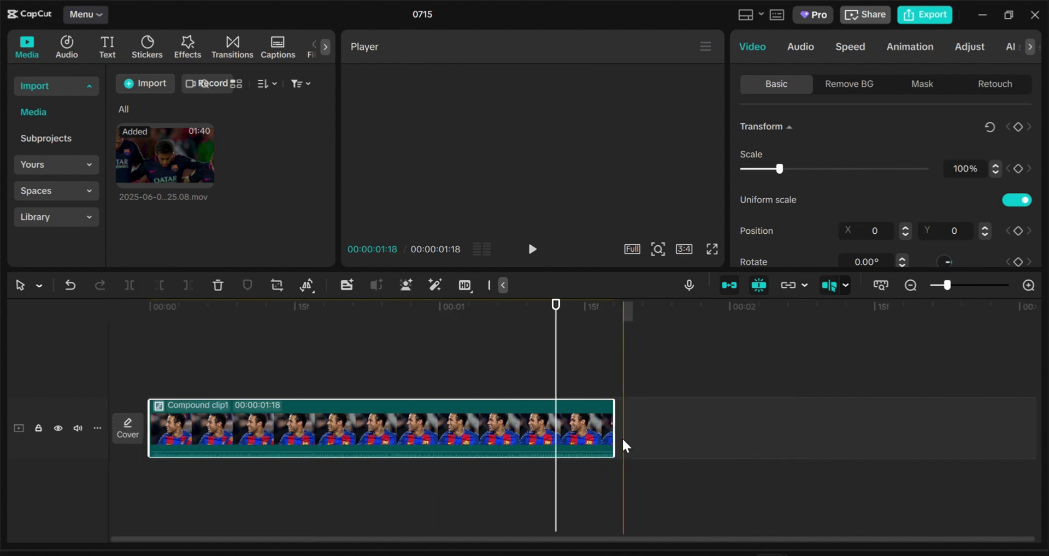
{"action": "mouse_move", "coordinate": [606, 428]}
{"action": "left_mouse_down"}
{"action": "mouse_move", "coordinate": [634, 427]}
{"action": "mouse_move", "coordinate": [612, 431]}
{"action": "left_mouse_up"}
Apply a Custom speed curve to the compound clip.
{"action": "left_click", "coordinate": [862, 87]}
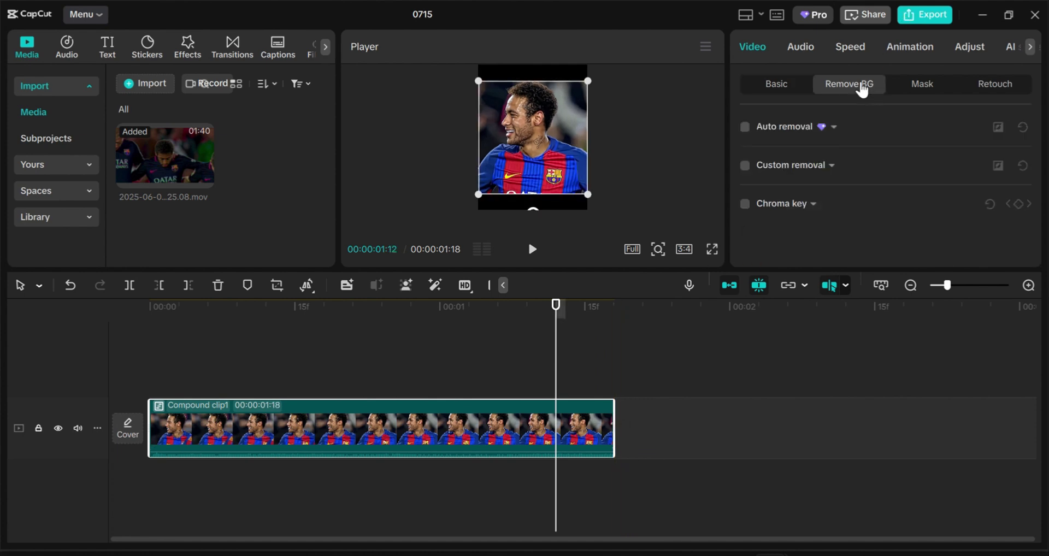
{"action": "left_click", "coordinate": [849, 50]}
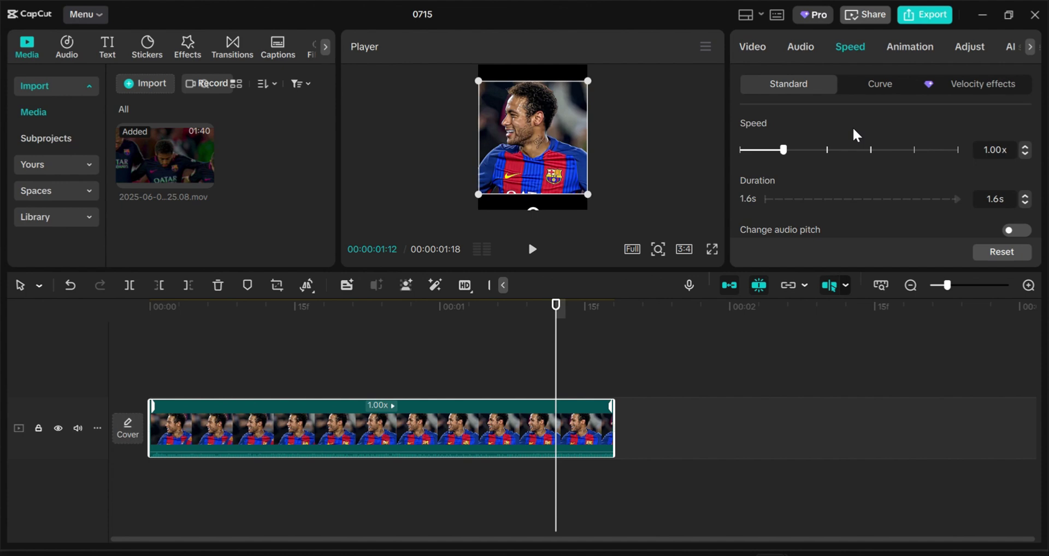
{"action": "scroll", "coordinate": [853, 129], "scroll_direction": "down", "scroll_amount": 2}
{"action": "scroll", "coordinate": [853, 129], "scroll_direction": "up", "scroll_amount": 2}
{"action": "left_click", "coordinate": [873, 87]}
{"action": "left_click", "coordinate": [829, 141]}
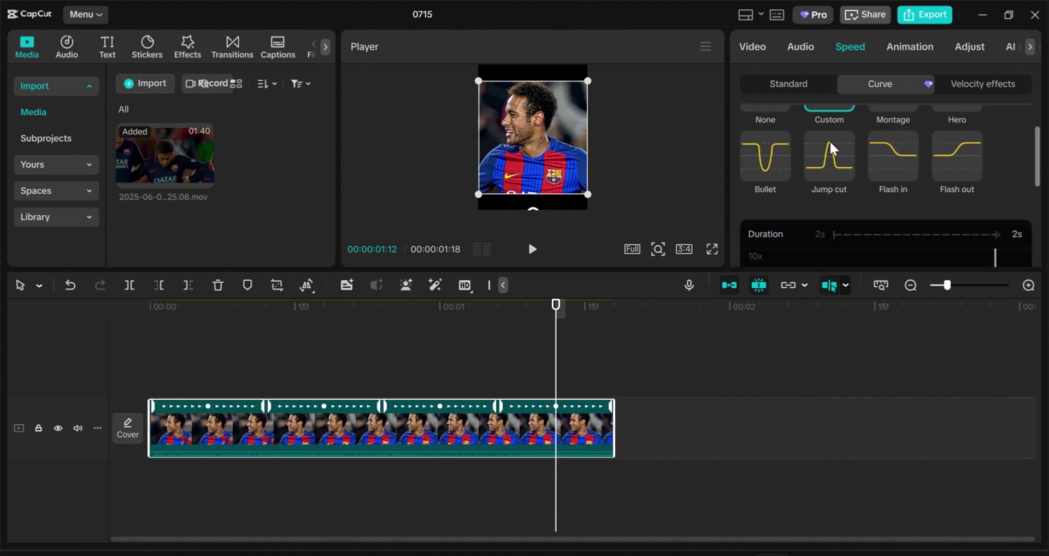
Delete the three intermediate points from the custom speed curve, leaving only its start and end points.
{"action": "left_click", "coordinate": [813, 129]}
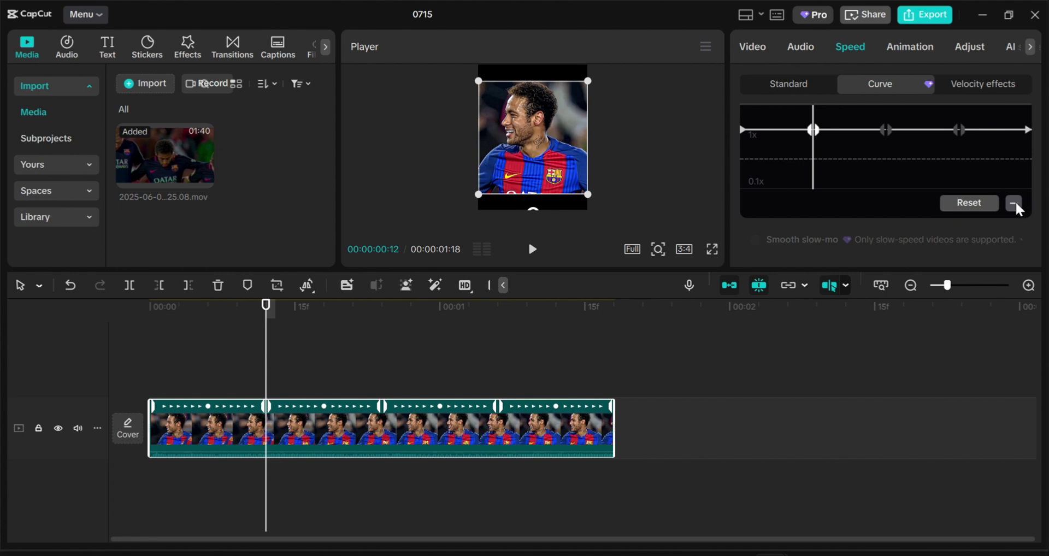
{"action": "left_click", "coordinate": [886, 129]}
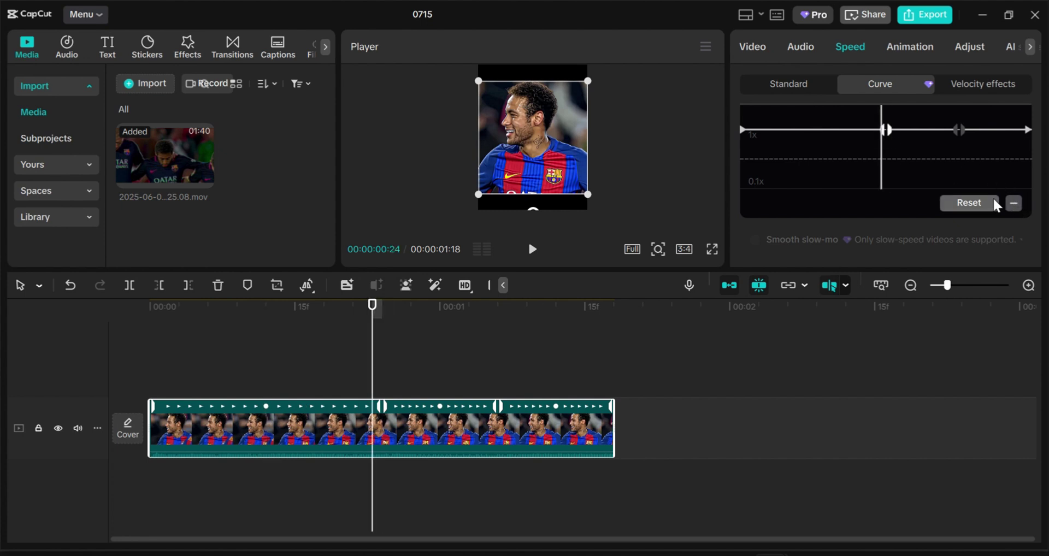
{"action": "left_click", "coordinate": [1010, 200]}
{"action": "left_click", "coordinate": [960, 133]}
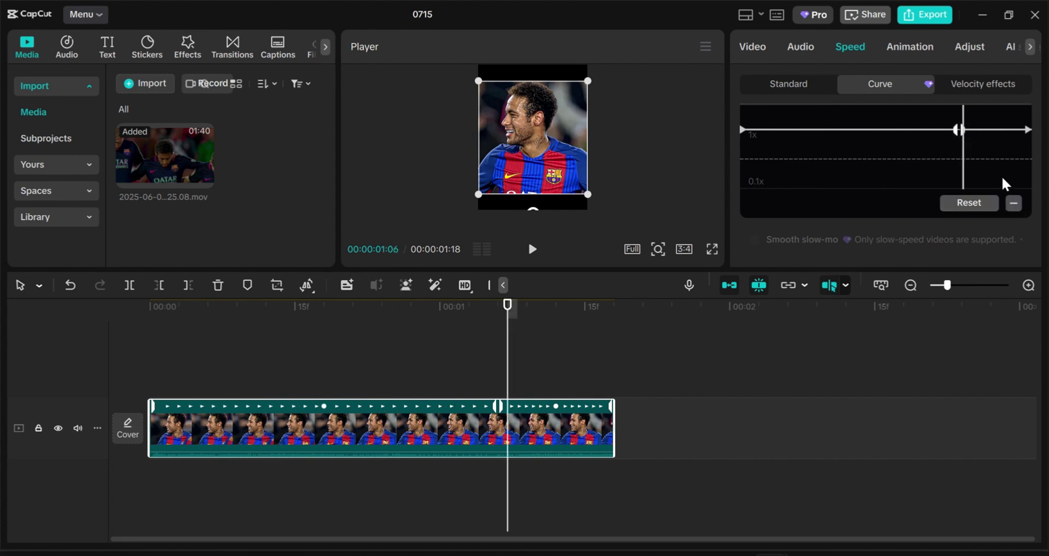
{"action": "left_click", "coordinate": [1014, 202]}
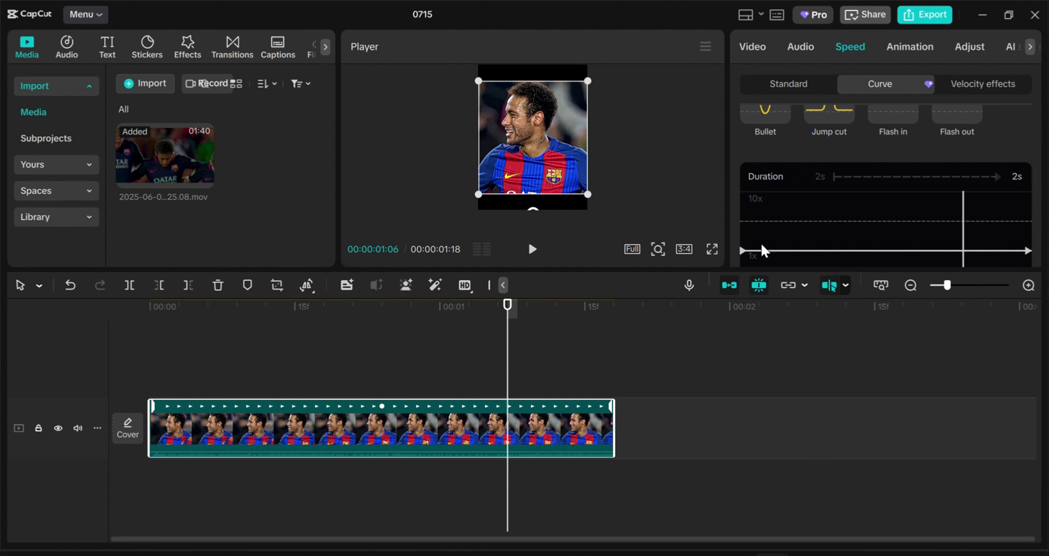
Raise the speed curve's start point to 10x and lower its end point slightly below 1x.
{"action": "left_click_drag", "start_coordinate": [742, 250], "coordinate": [730, 161]}
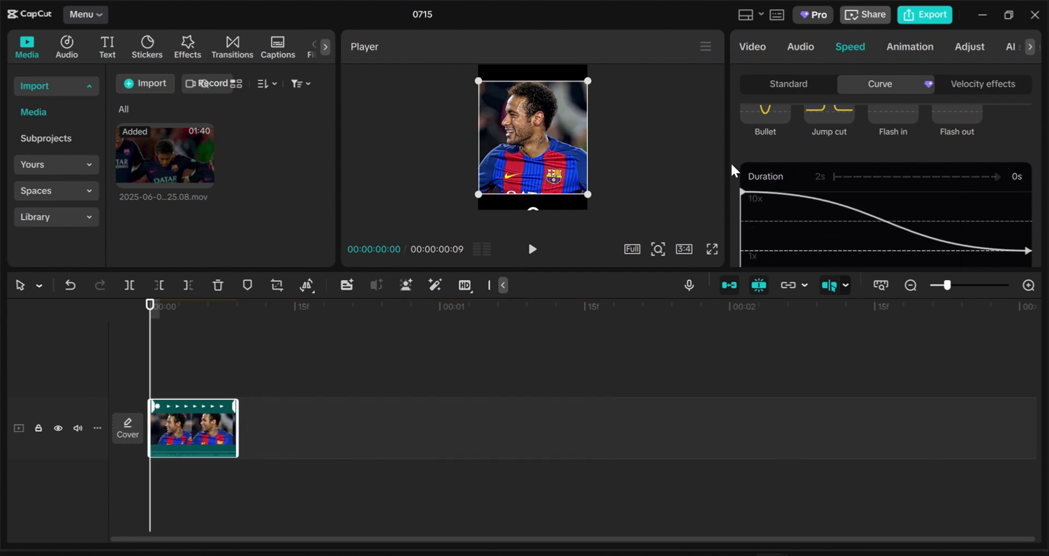
{"action": "scroll", "coordinate": [858, 212], "scroll_direction": "down", "scroll_amount": 2}
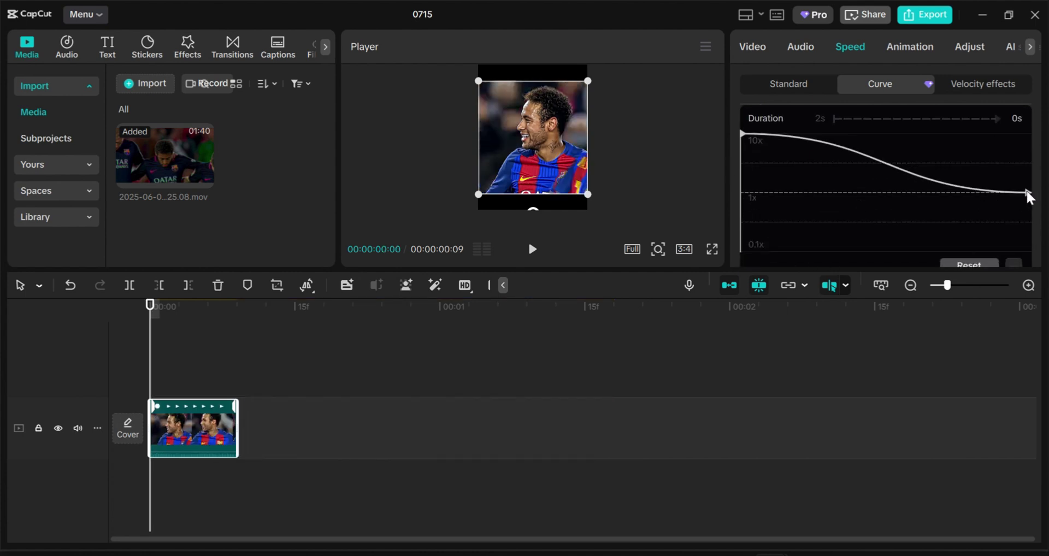
{"action": "left_click_drag", "start_coordinate": [1026, 192], "coordinate": [1019, 212]}
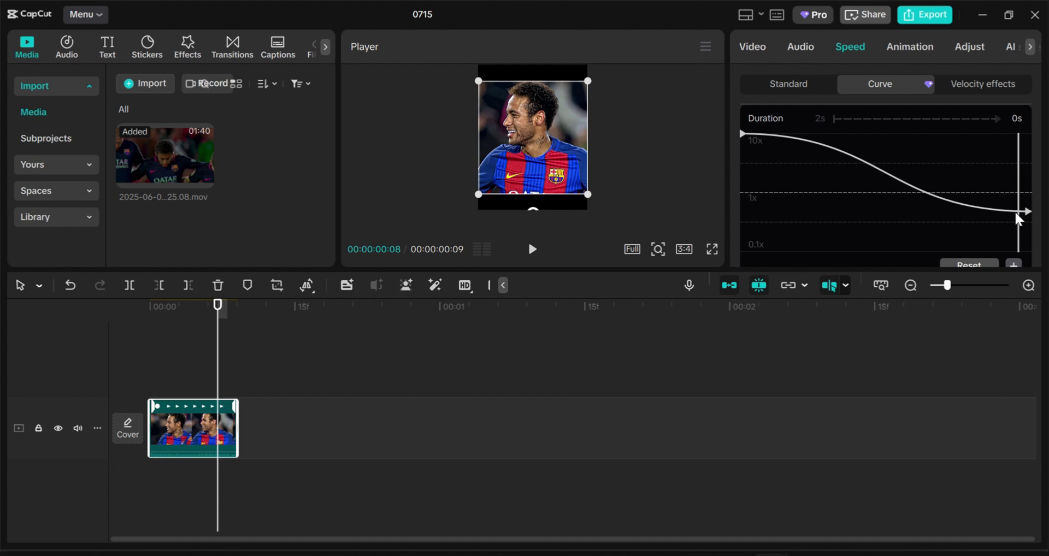
{"action": "left_click", "coordinate": [723, 387]}
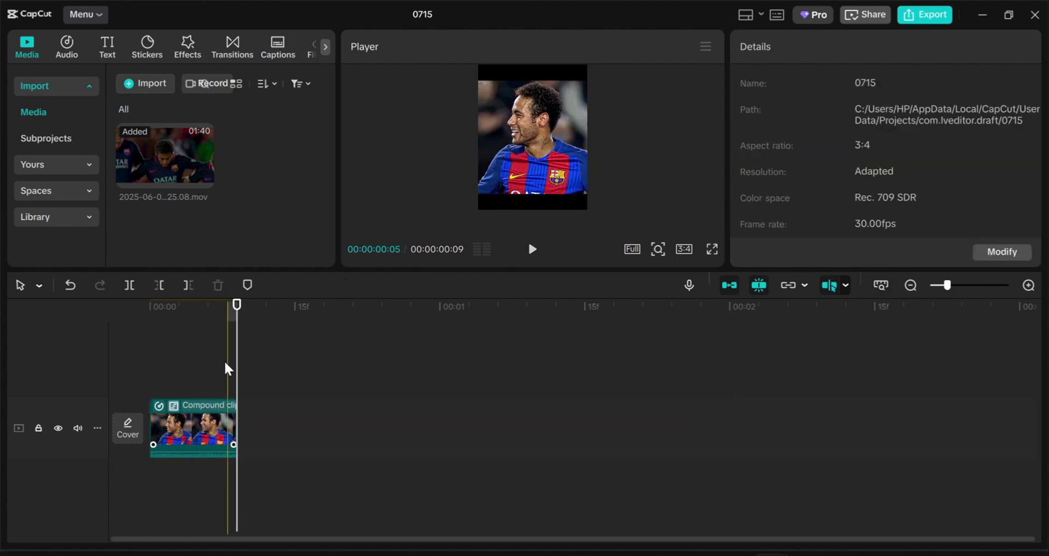
Extend the end of the compound clip to a duration of 00:00:01:00.
{"action": "left_click", "coordinate": [231, 426]}
{"action": "left_click_drag", "start_coordinate": [234, 424], "coordinate": [429, 458]}
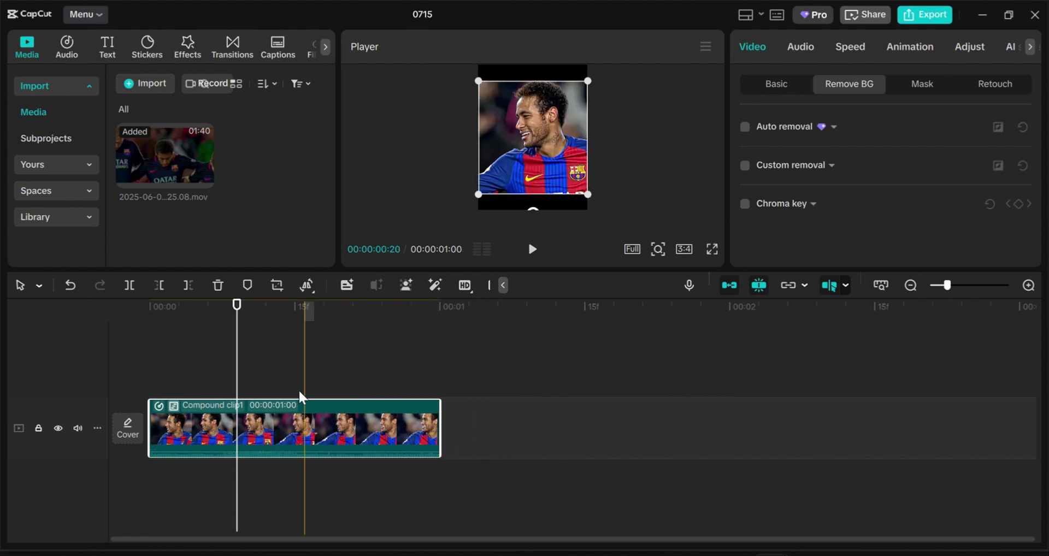
Play the clip from its start to review the speed ramp, and mute the video track.
{"action": "left_click", "coordinate": [152, 372]}
{"action": "key", "text": "space"}
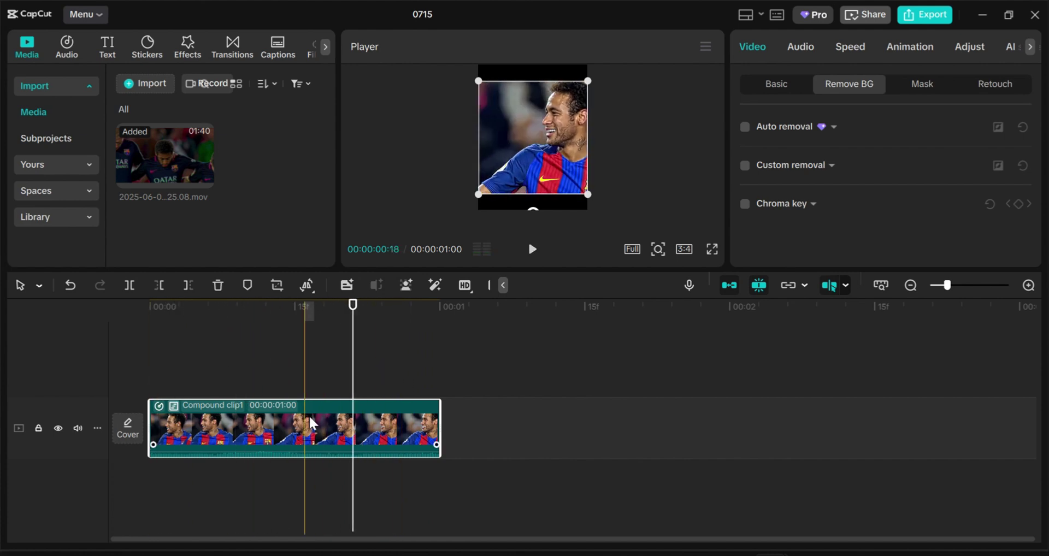
{"action": "left_click", "coordinate": [159, 425]}
{"action": "key", "text": "space"}
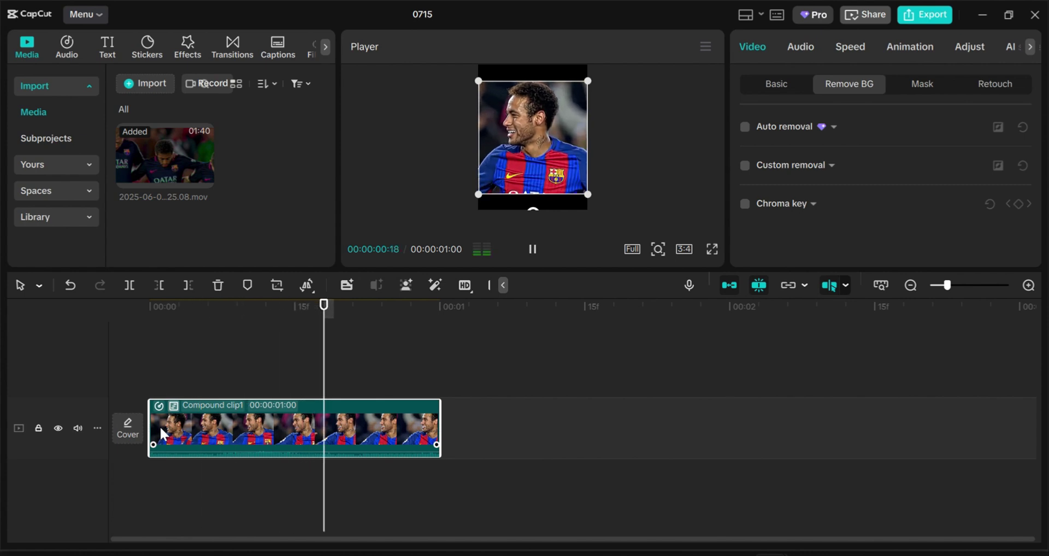
{"action": "key", "text": "space"}
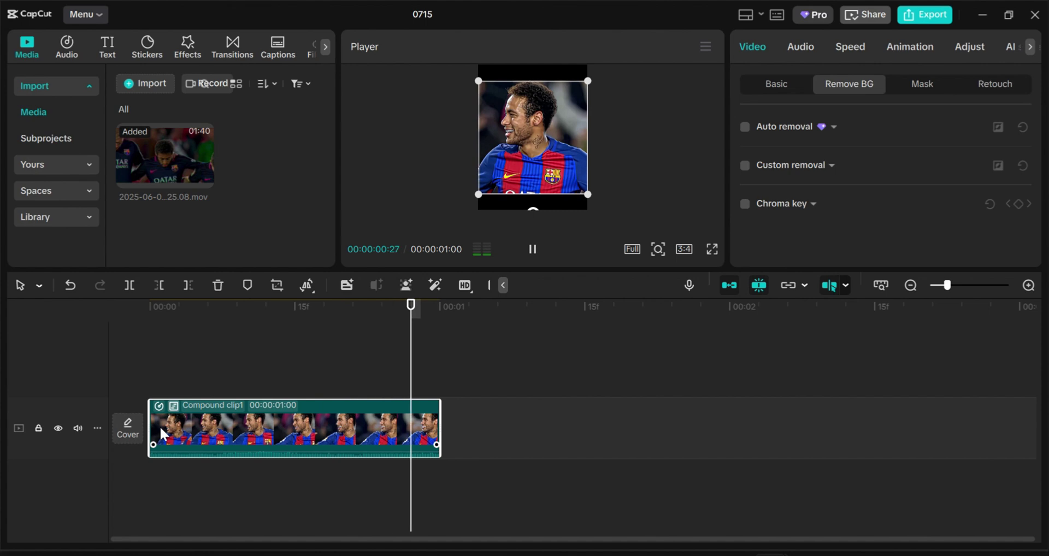
{"action": "left_click", "coordinate": [77, 427]}
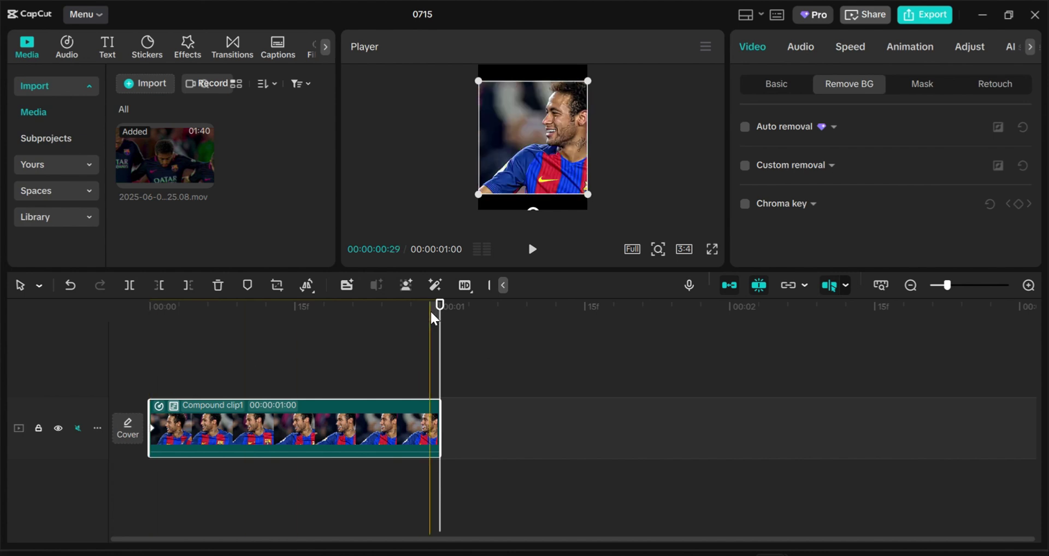
Keyframe a zoom-in on the clip's transform, enlarging the image at its end until it fills the frame's height.
{"action": "left_click", "coordinate": [768, 83]}
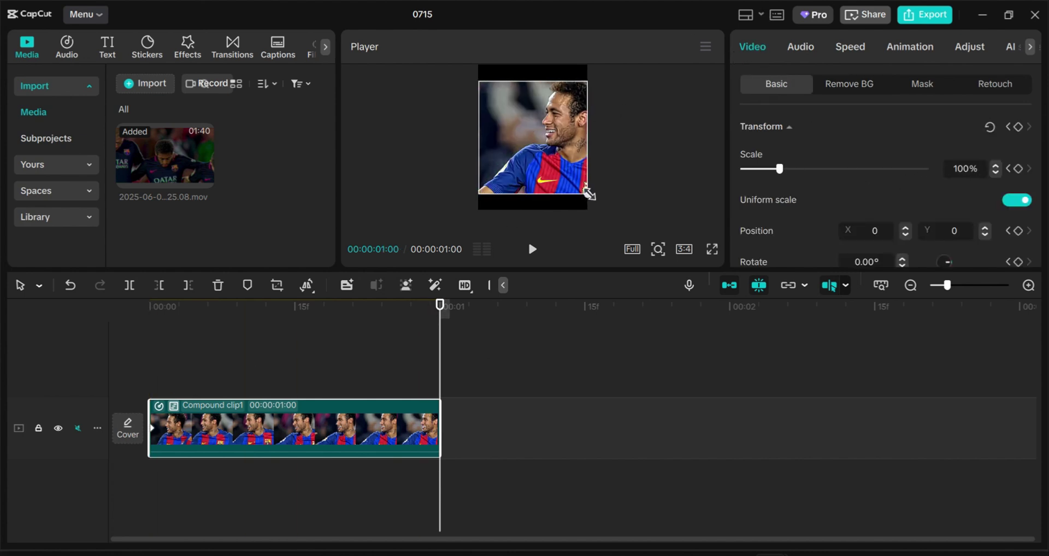
{"action": "mouse_move", "coordinate": [589, 192]}
{"action": "left_mouse_down"}
{"action": "mouse_move", "coordinate": [620, 205]}
{"action": "mouse_move", "coordinate": [641, 235]}
{"action": "mouse_move", "coordinate": [613, 218]}
{"action": "mouse_move", "coordinate": [622, 225]}
{"action": "left_mouse_up"}
{"action": "left_click_drag", "start_coordinate": [439, 343], "coordinate": [138, 347]}
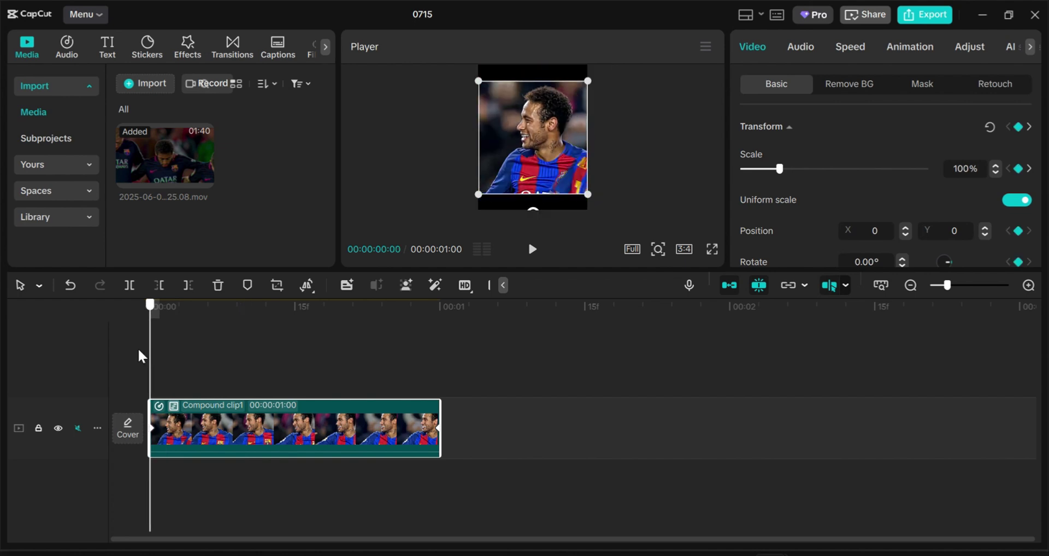
{"action": "left_click", "coordinate": [1030, 127]}
{"action": "left_click", "coordinate": [1008, 127]}
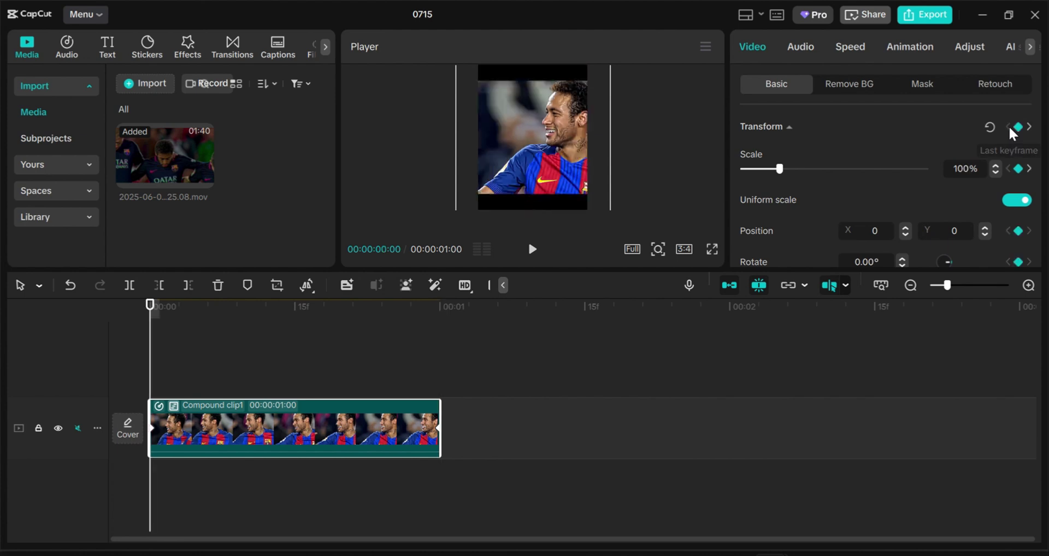
{"action": "left_click_drag", "start_coordinate": [589, 195], "coordinate": [611, 206]}
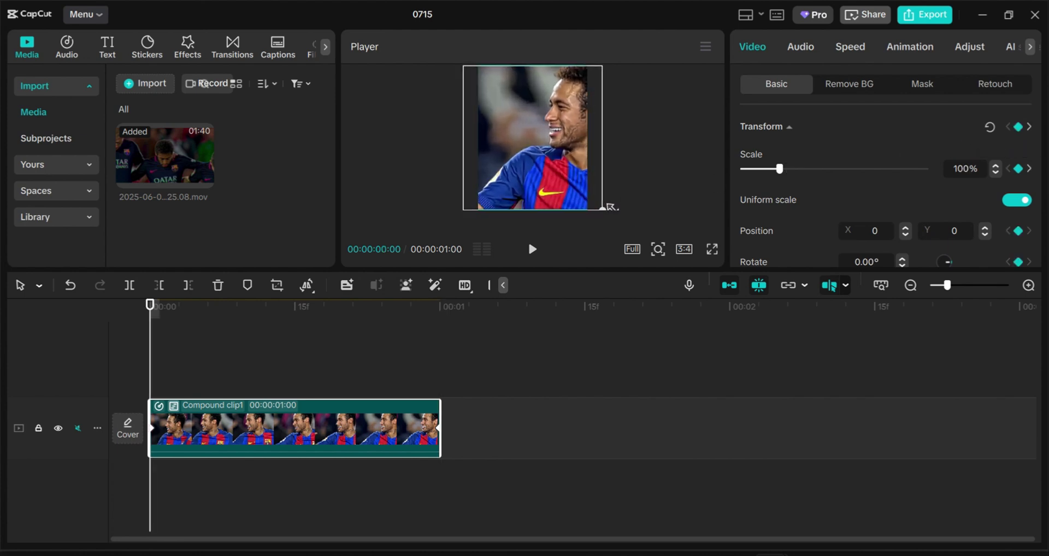
Apply the Quad Ease preset curve to the compound clip's zoom keyframes.
{"action": "left_click", "coordinate": [1030, 128]}
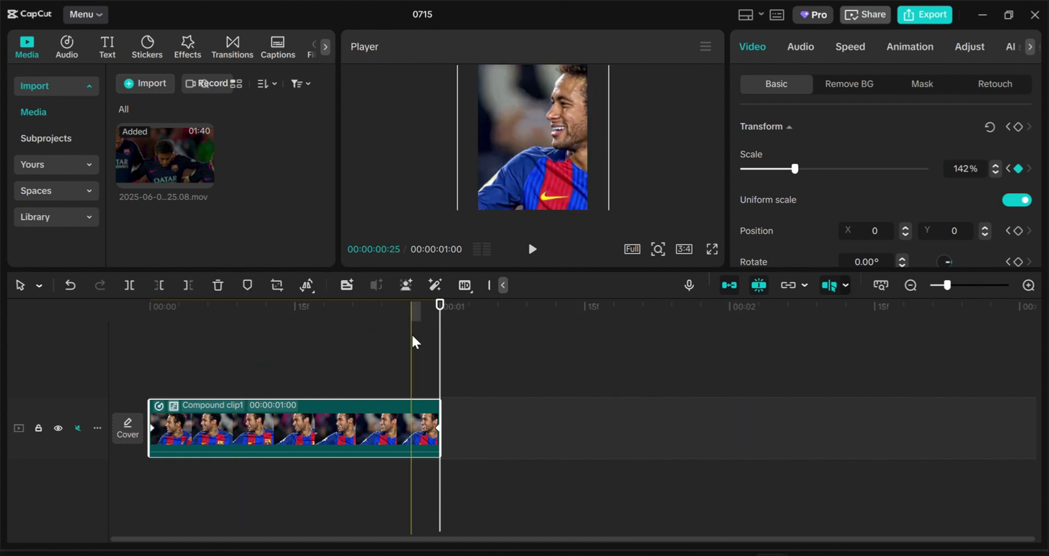
{"action": "right_click", "coordinate": [434, 429]}
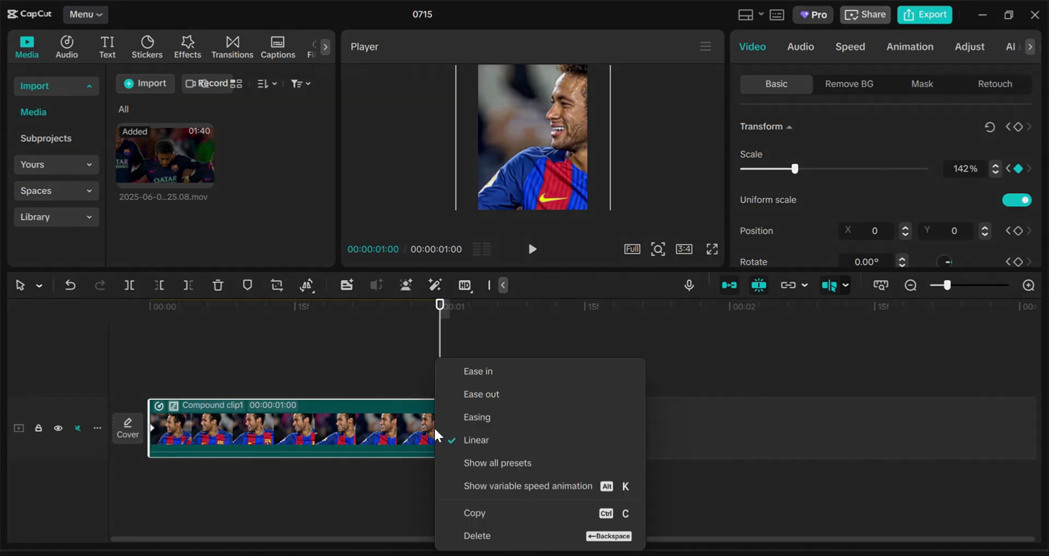
{"action": "left_click", "coordinate": [470, 466]}
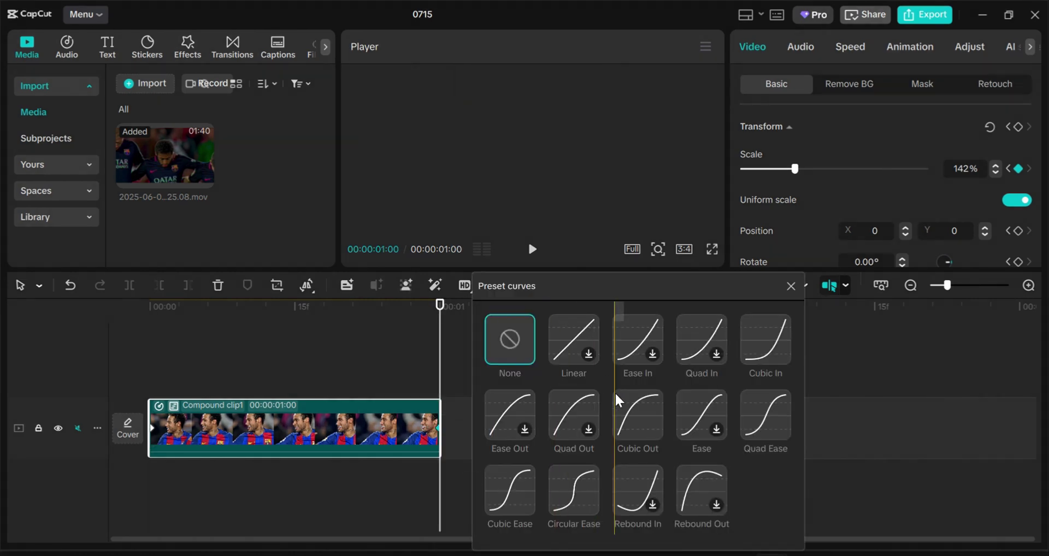
{"action": "left_click", "coordinate": [756, 420]}
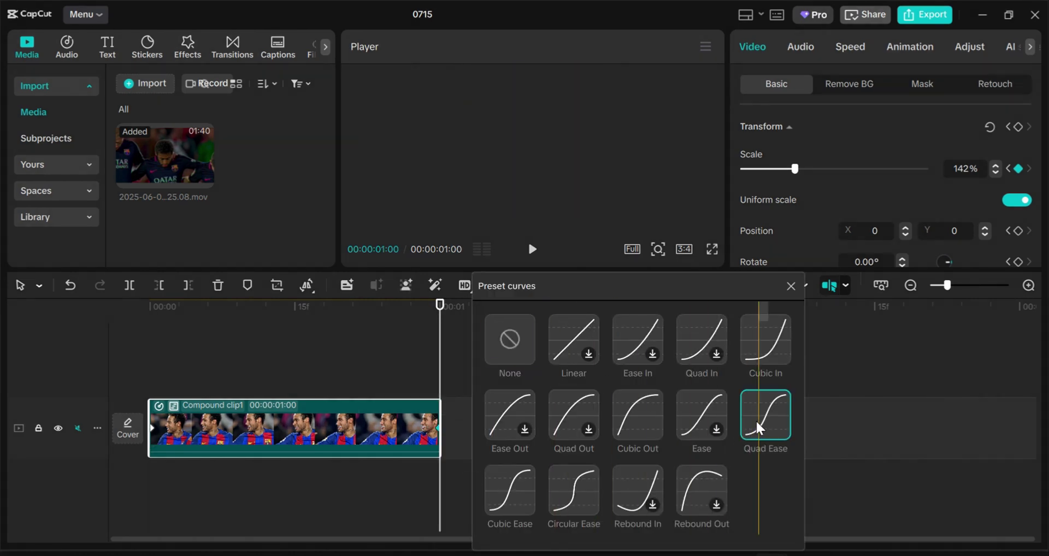
{"action": "left_click", "coordinate": [791, 285]}
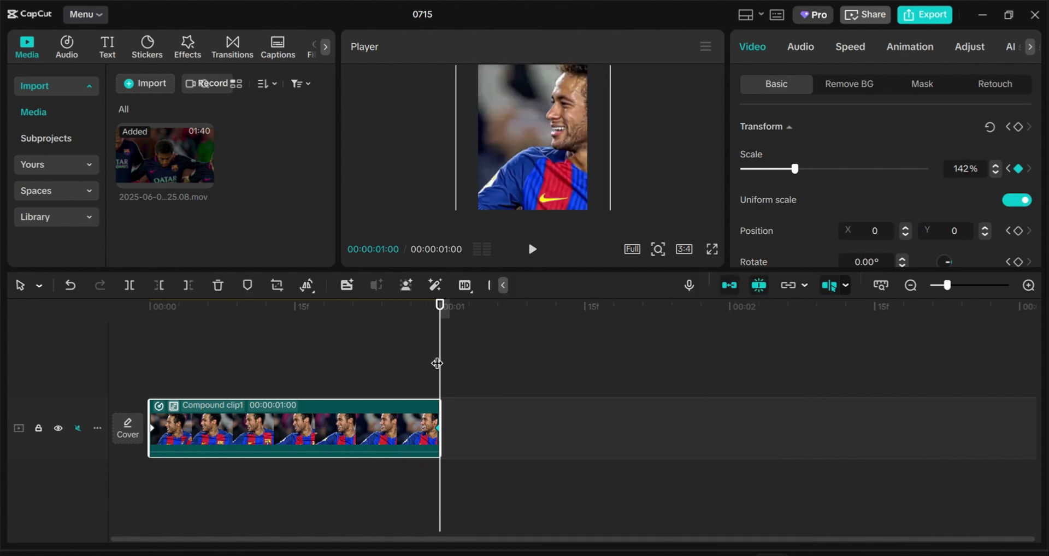
Turn Compound clip1 on the main track of the full edit into a new compound clip.
{"action": "left_click", "coordinate": [352, 354]}
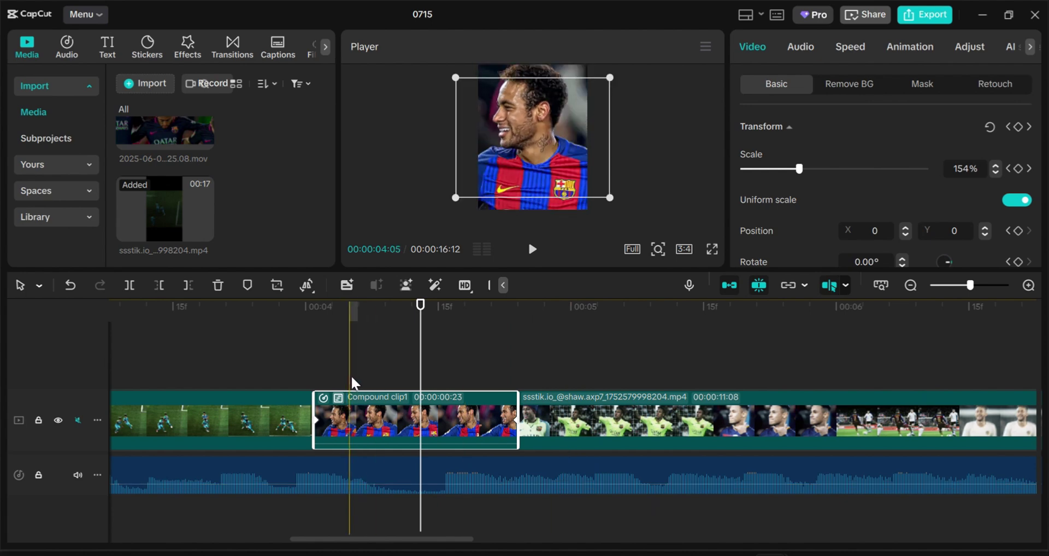
{"action": "right_click", "coordinate": [352, 445]}
{"action": "left_click", "coordinate": [317, 421]}
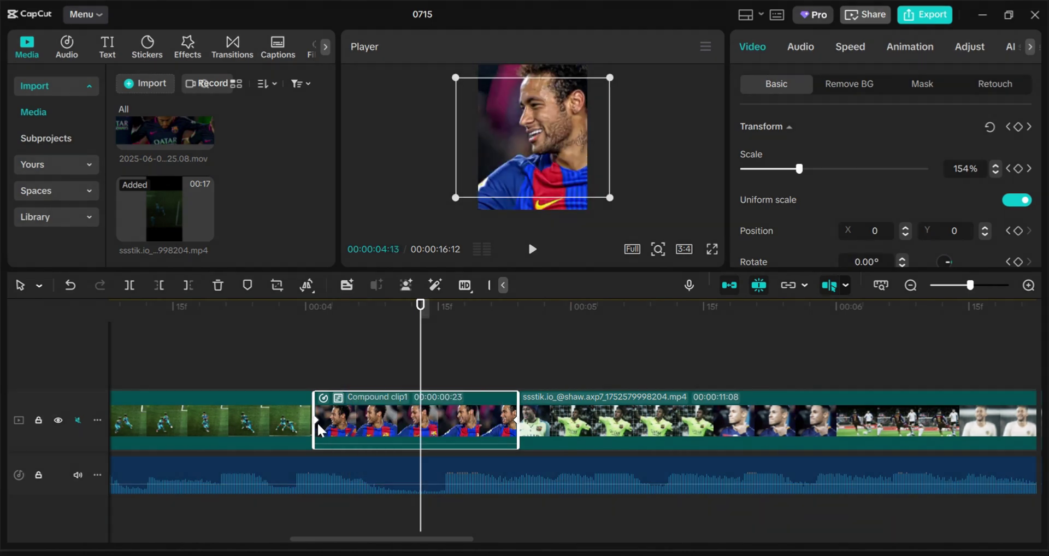
{"action": "right_click", "coordinate": [353, 423]}
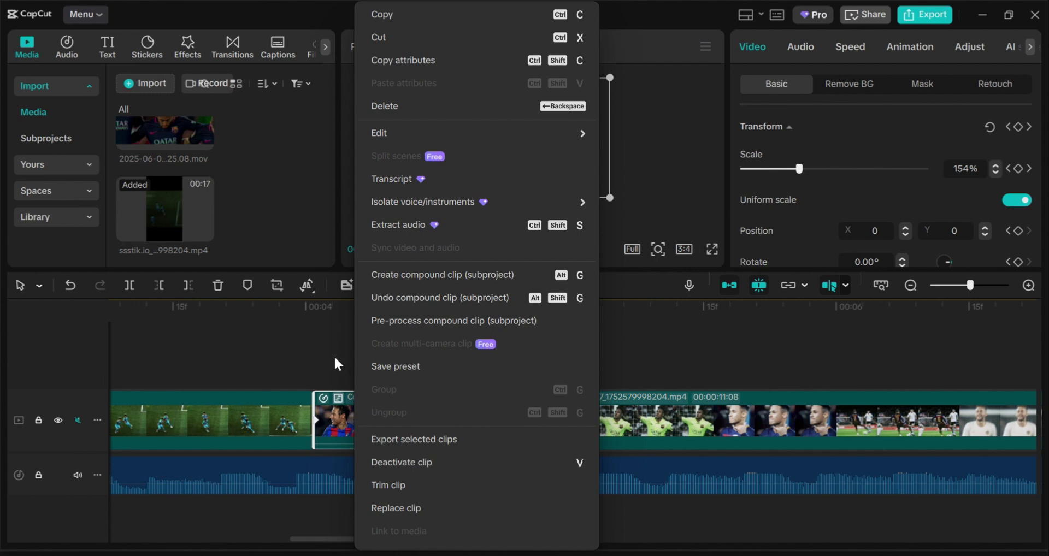
{"action": "left_click", "coordinate": [378, 273]}
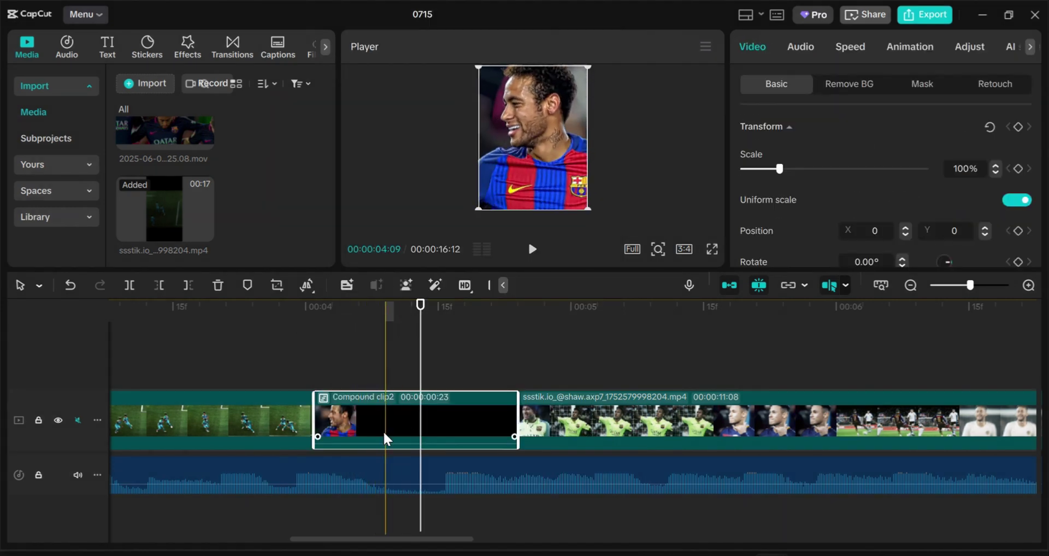
Copy Compound clip2 and place the duplicate directly after it on the main track.
{"action": "right_click", "coordinate": [411, 415]}
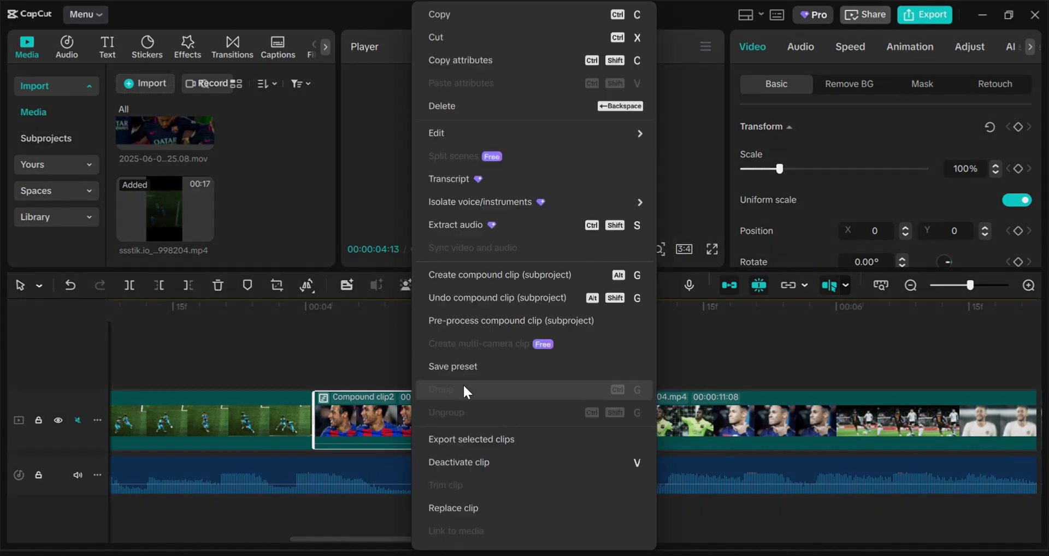
{"action": "left_click", "coordinate": [461, 14]}
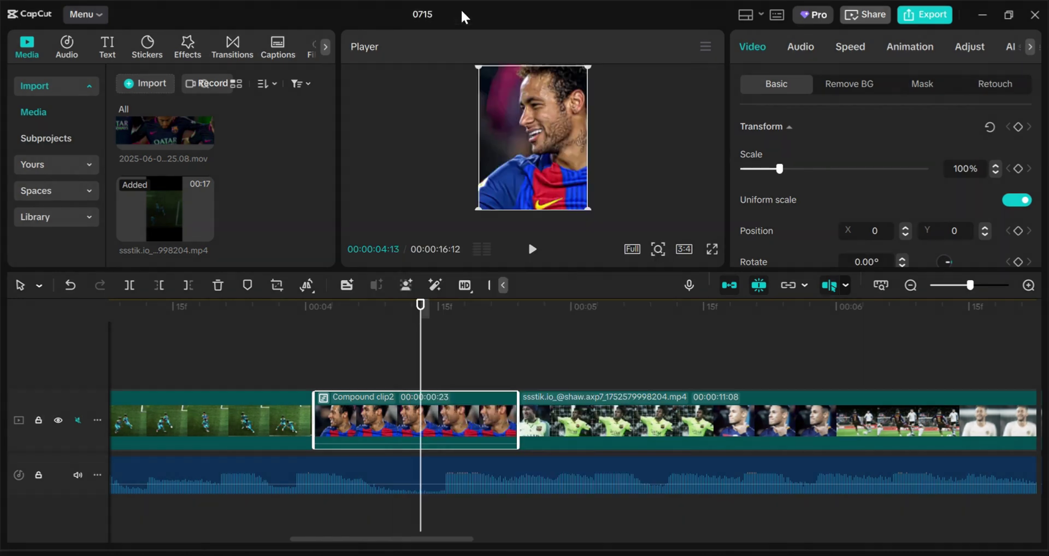
{"action": "right_click", "coordinate": [517, 373]}
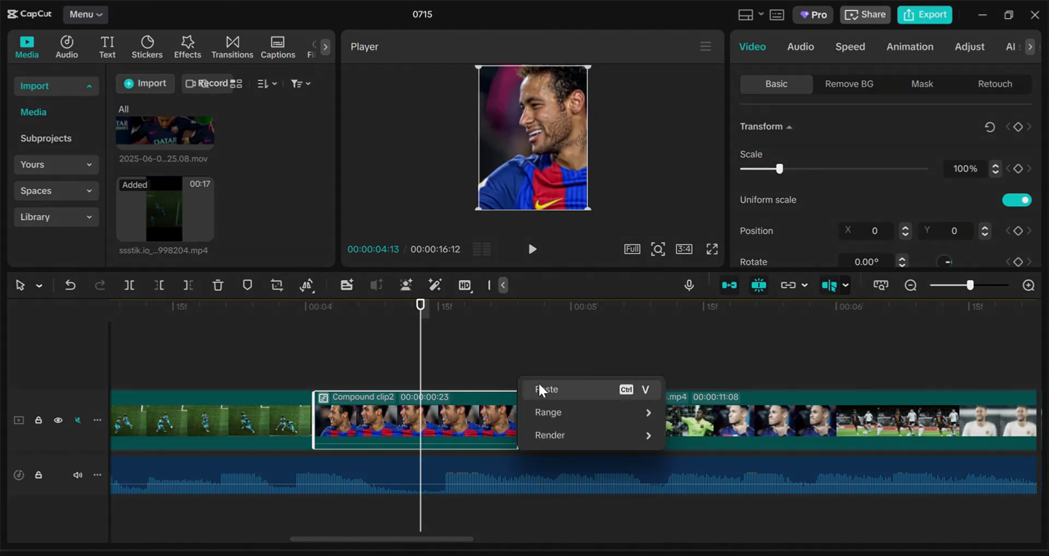
{"action": "left_click", "coordinate": [540, 387]}
{"action": "left_click_drag", "start_coordinate": [525, 391], "coordinate": [618, 460]}
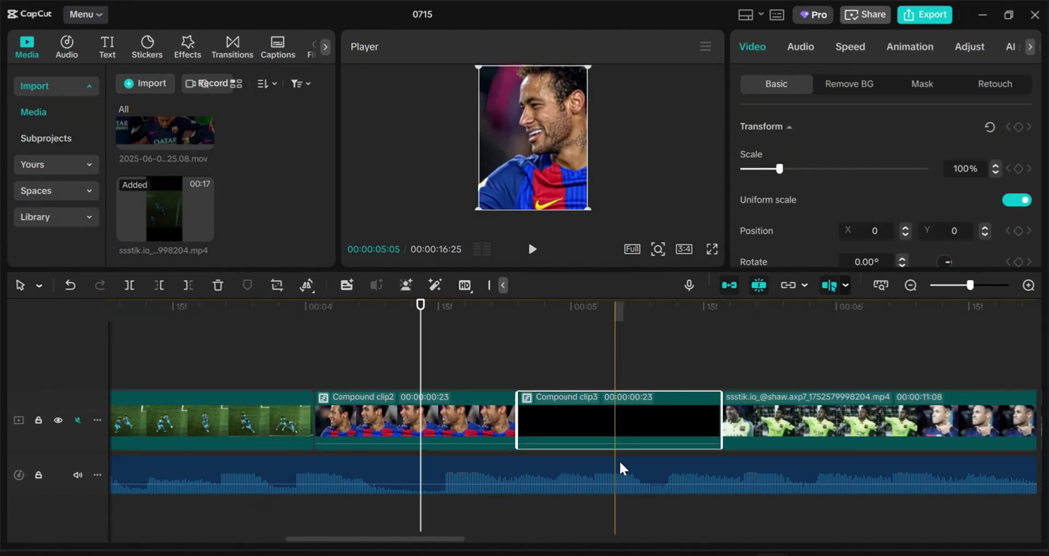
Paste another copy of the compound clip and move it onto the main track directly after Compound clip3.
{"action": "left_click", "coordinate": [720, 383]}
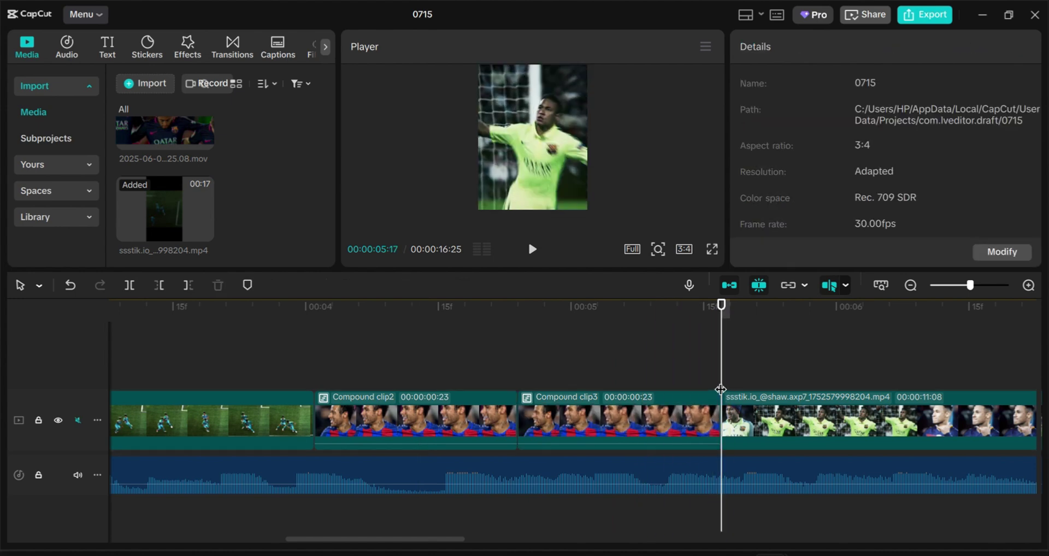
{"action": "right_click", "coordinate": [720, 387]}
{"action": "left_click", "coordinate": [731, 404]}
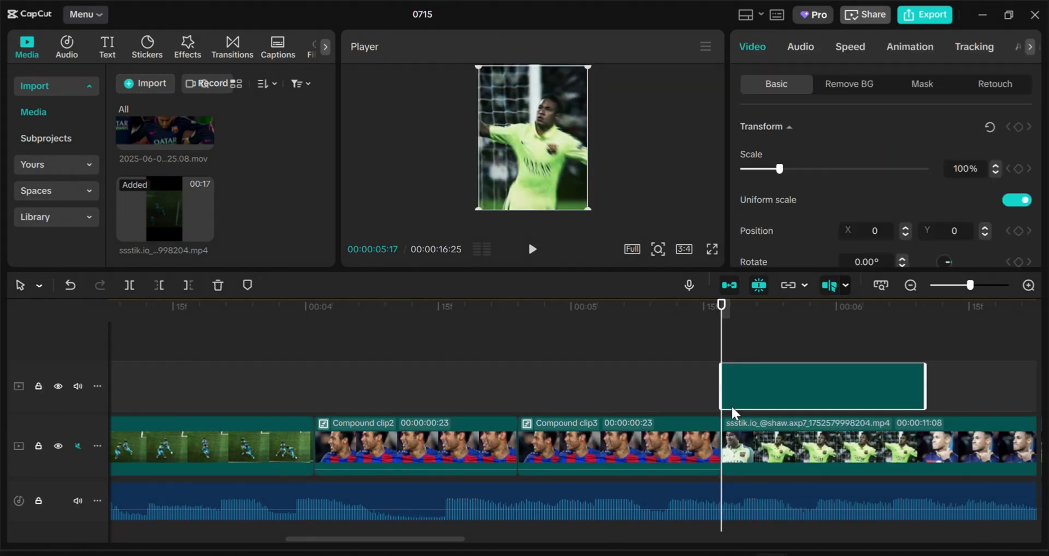
{"action": "left_click_drag", "start_coordinate": [749, 386], "coordinate": [716, 455]}
{"action": "scroll", "coordinate": [578, 415], "scroll_direction": "left", "scroll_amount": 2}
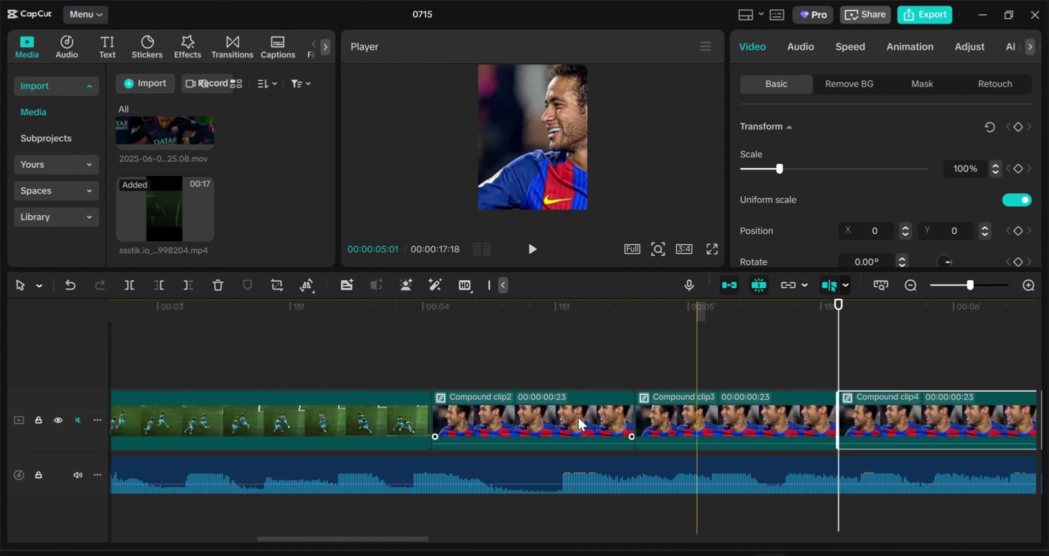
Create a freeze frame from Compound clip2 at 00:00:04:02 and delete the short leftover piece before it.
{"action": "left_click", "coordinate": [499, 414]}
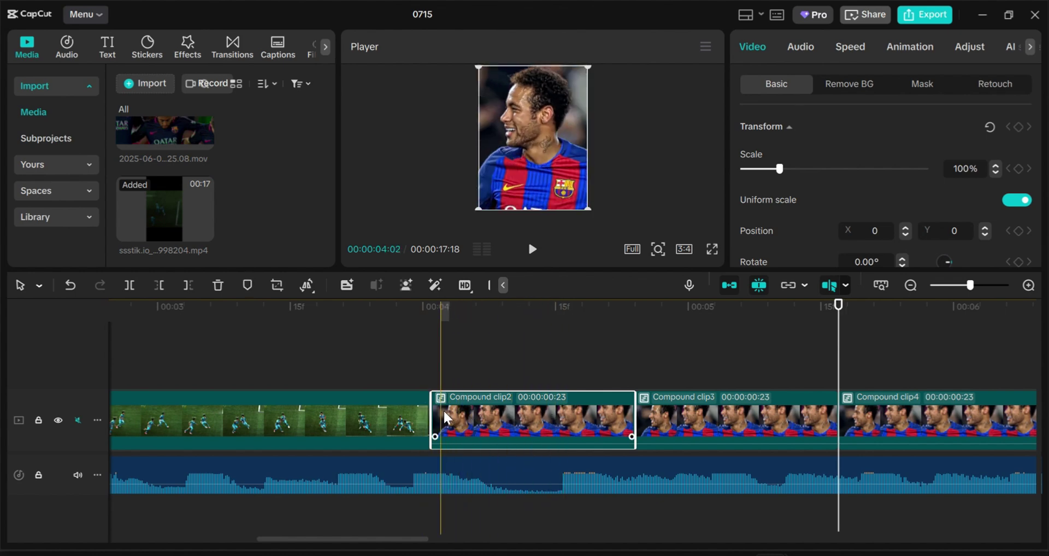
{"action": "left_click", "coordinate": [441, 304]}
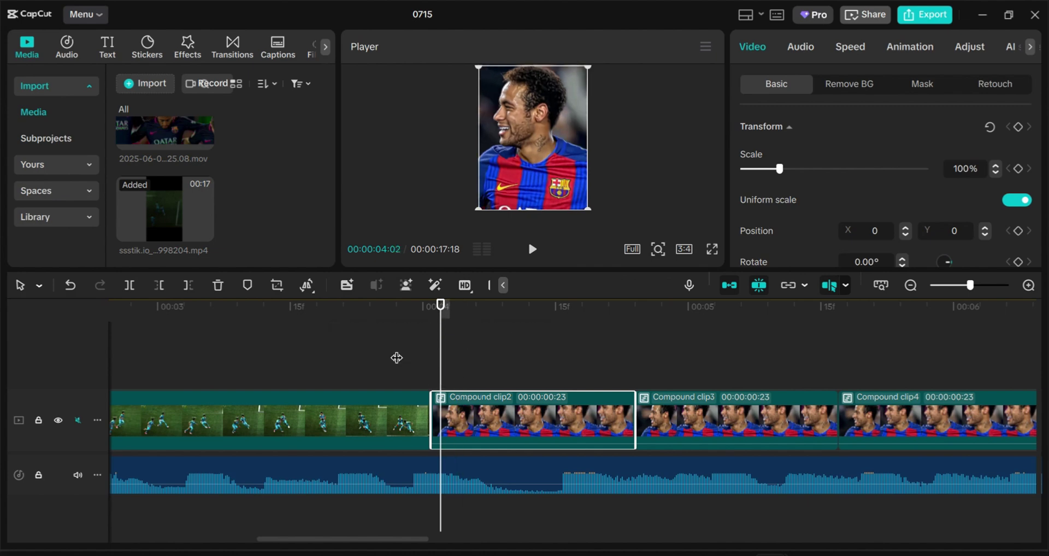
{"action": "left_click", "coordinate": [307, 284]}
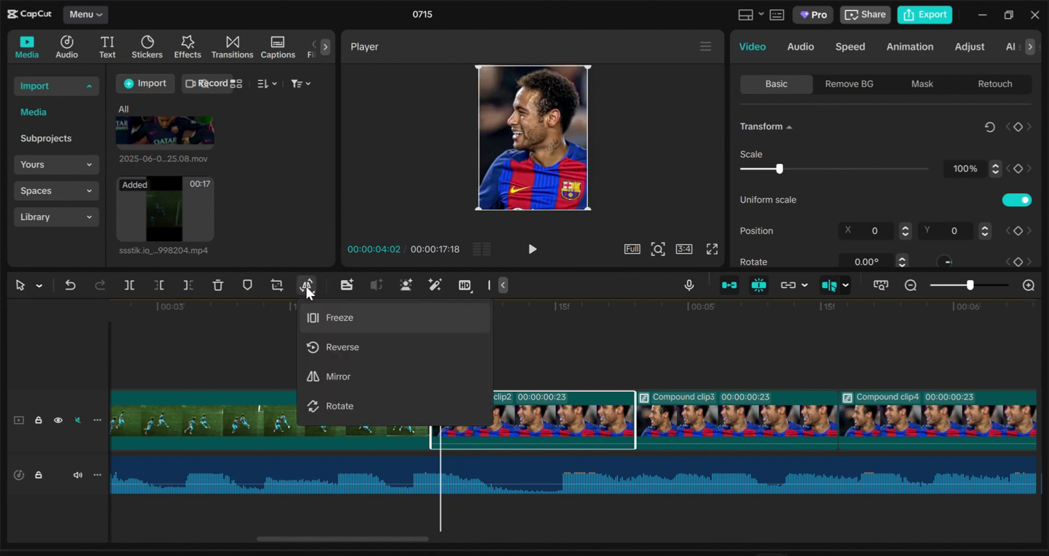
{"action": "left_click", "coordinate": [323, 316]}
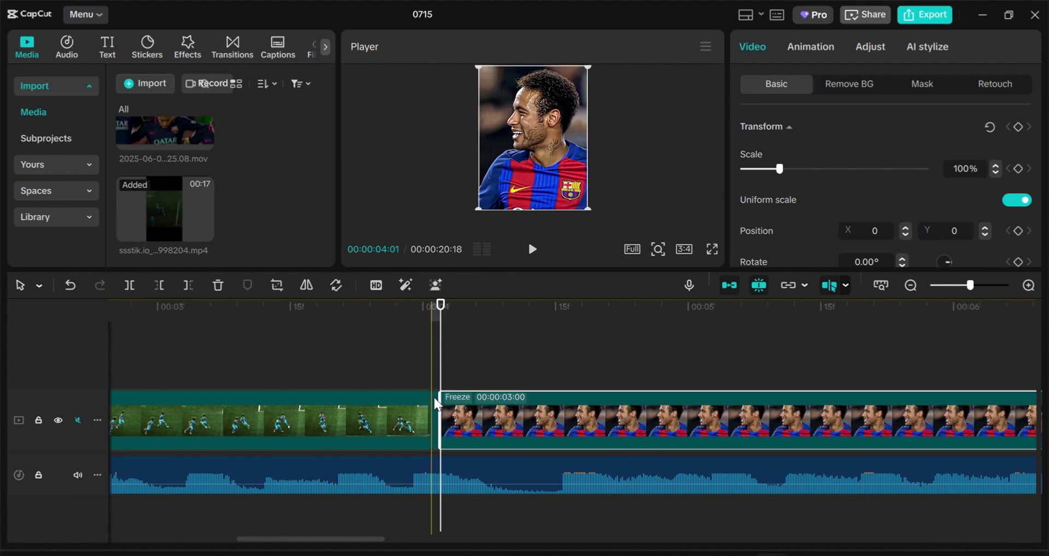
{"action": "left_click_drag", "start_coordinate": [434, 395], "coordinate": [431, 397]}
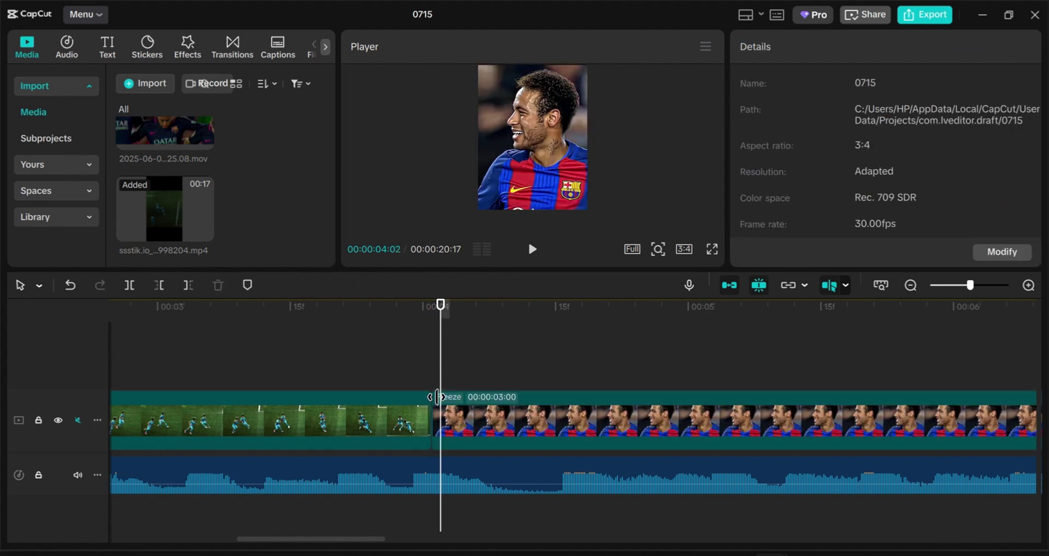
Delete the remaining part of Compound clip2 after the freeze frame.
{"action": "scroll", "coordinate": [536, 390], "scroll_direction": "right", "scroll_amount": 5}
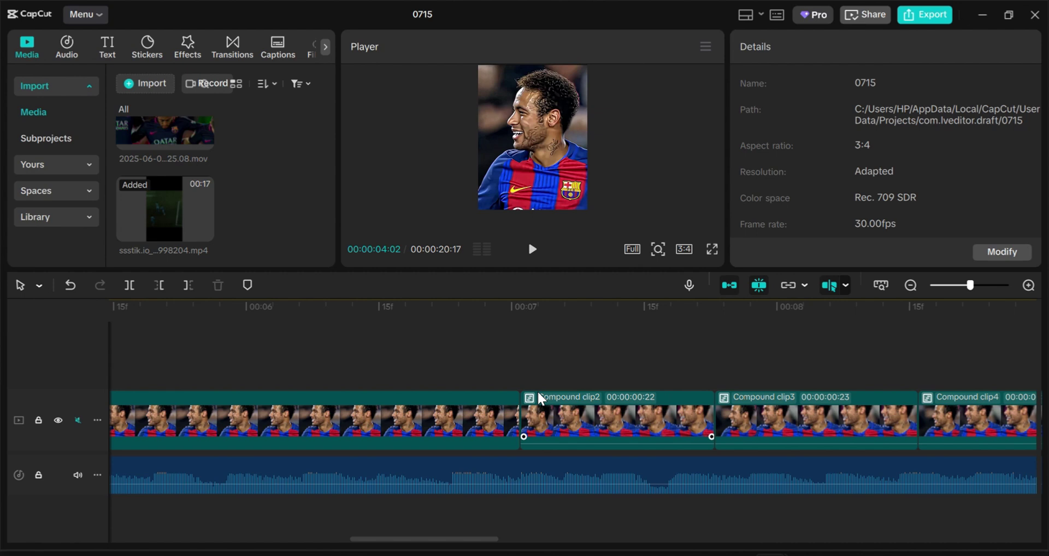
{"action": "left_click", "coordinate": [563, 396]}
{"action": "key", "text": "Delete"}
Trim the end of the freeze frame to a duration of 00:00:00:15.
{"action": "scroll", "coordinate": [562, 397], "scroll_direction": "left", "scroll_amount": 6}
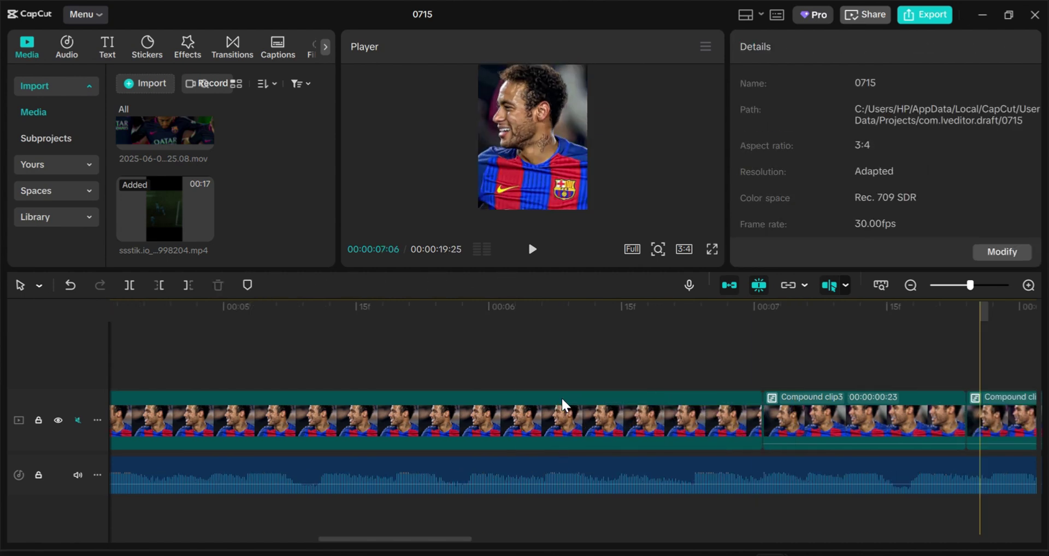
{"action": "left_click", "coordinate": [578, 410]}
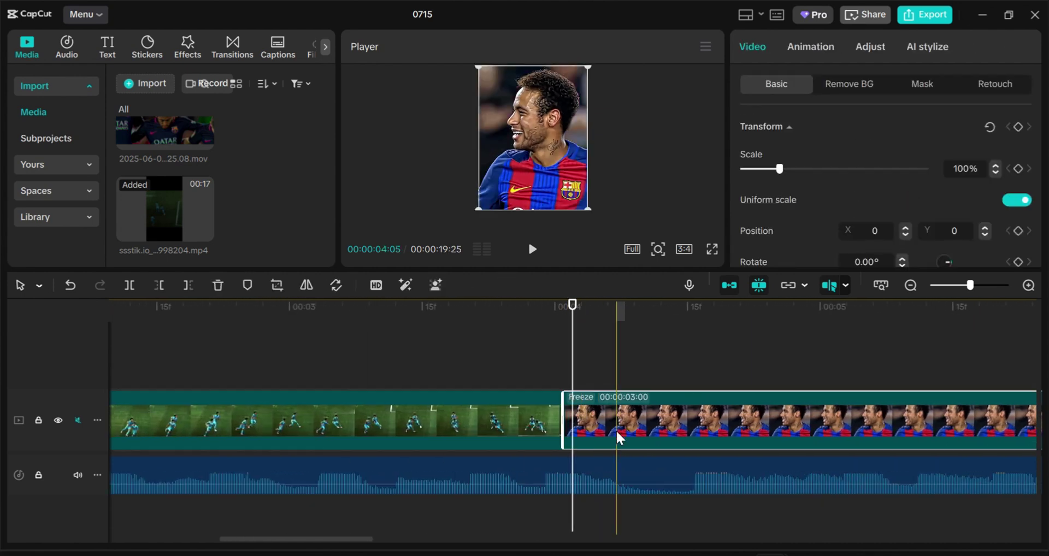
{"action": "scroll", "coordinate": [640, 425], "scroll_direction": "right", "scroll_amount": 4}
{"action": "scroll", "coordinate": [641, 425], "scroll_direction": "left", "scroll_amount": 2}
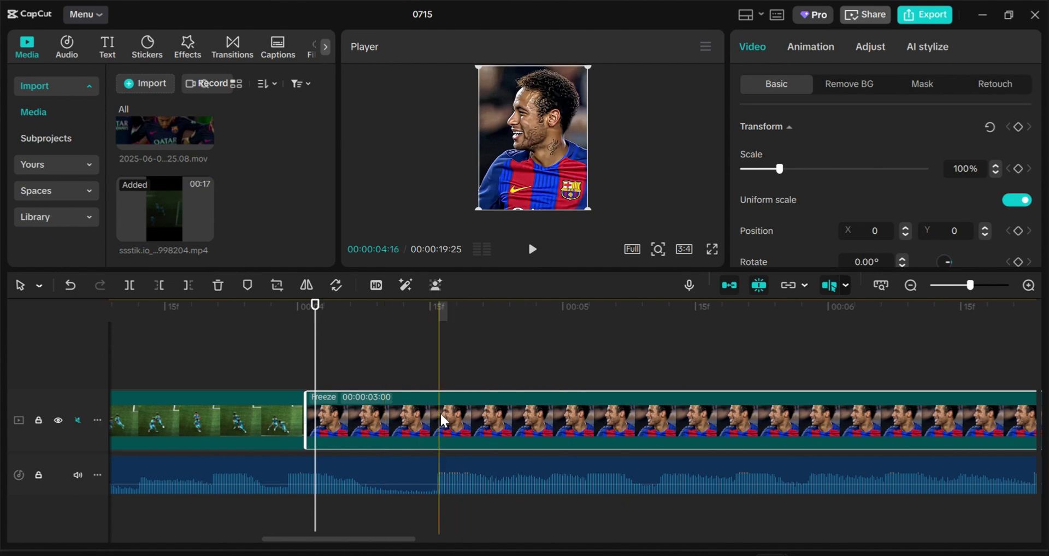
{"action": "key", "text": "w"}
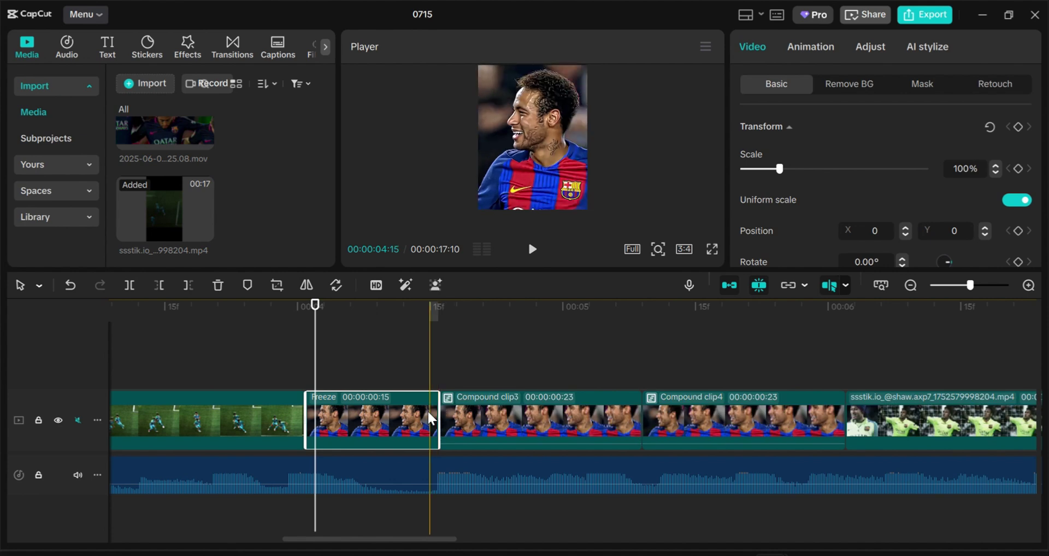
Apply Auto removal to the freeze frame's background and move it to a track above, overlapping the end of the pitch clip.
{"action": "left_click", "coordinate": [834, 86]}
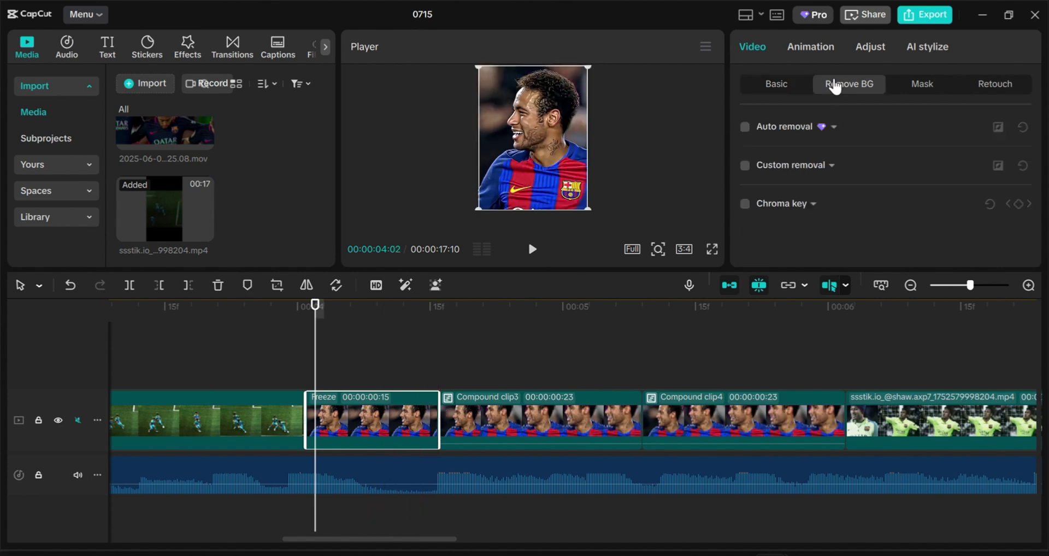
{"action": "left_click", "coordinate": [746, 128]}
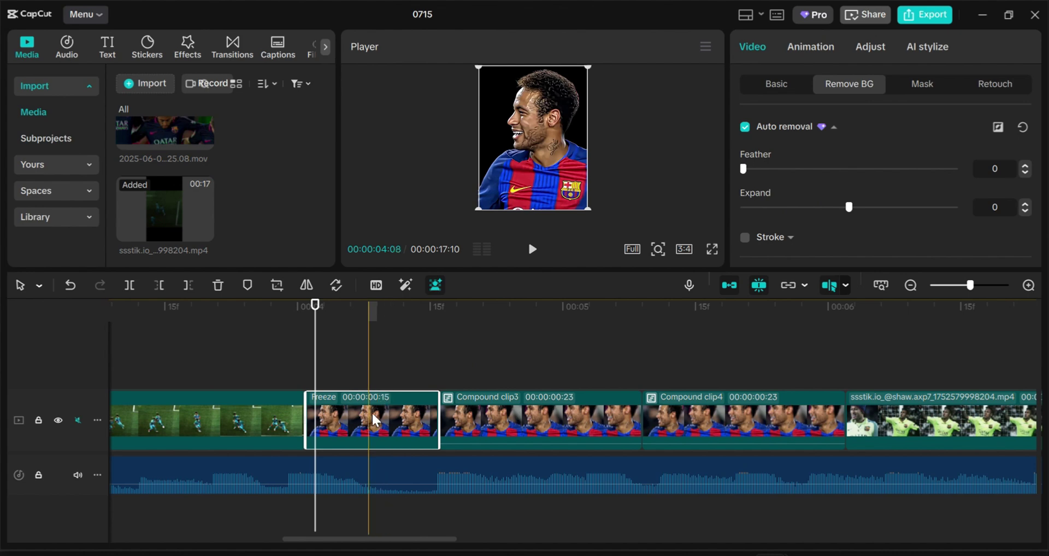
{"action": "left_click_drag", "start_coordinate": [375, 416], "coordinate": [249, 356]}
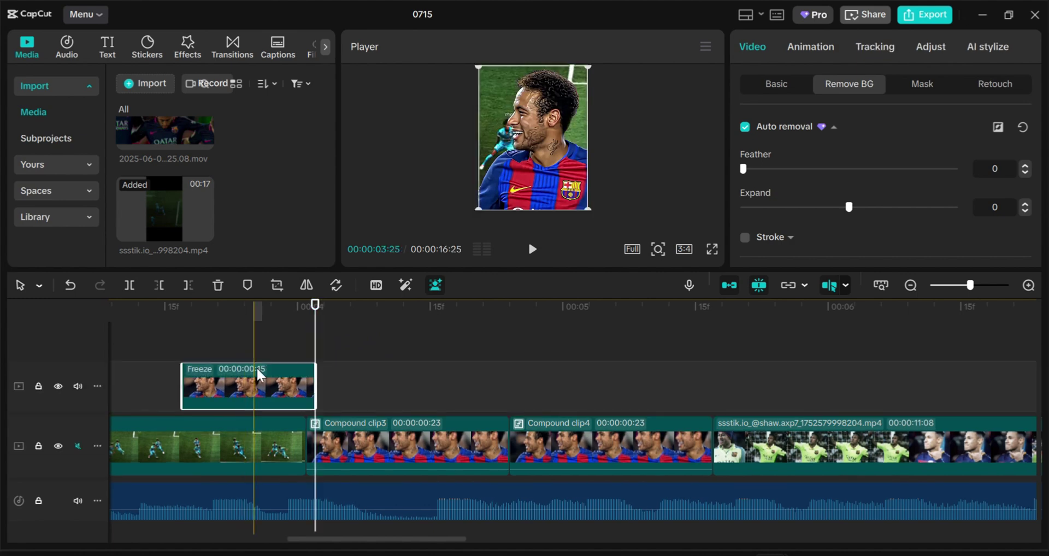
{"action": "scroll", "coordinate": [277, 399], "scroll_direction": "left", "scroll_amount": 5}
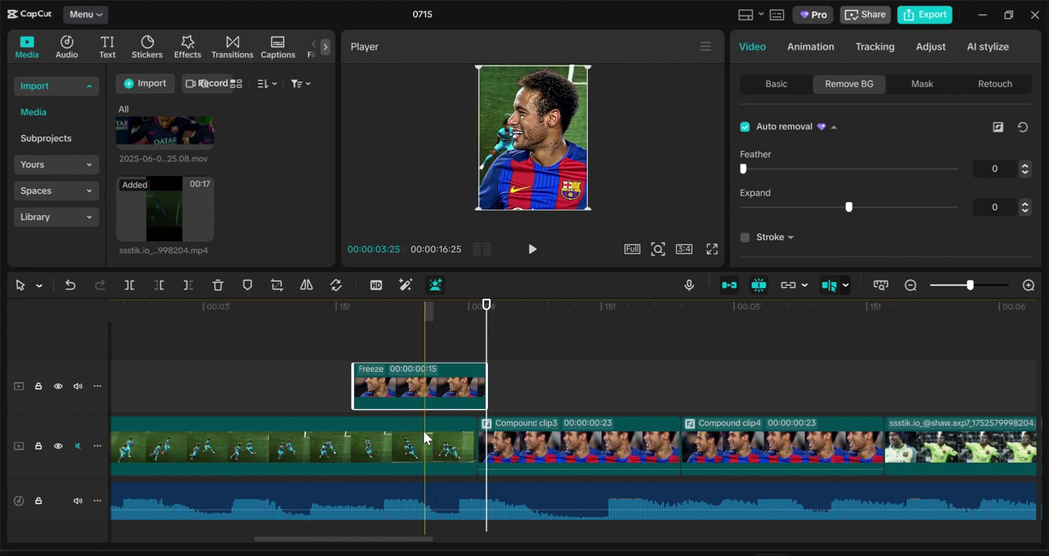
Split the pitch clip beneath the freeze frame at 00:00:03:26, undoing the stray cut in Compound clip3.
{"action": "left_click", "coordinate": [467, 445]}
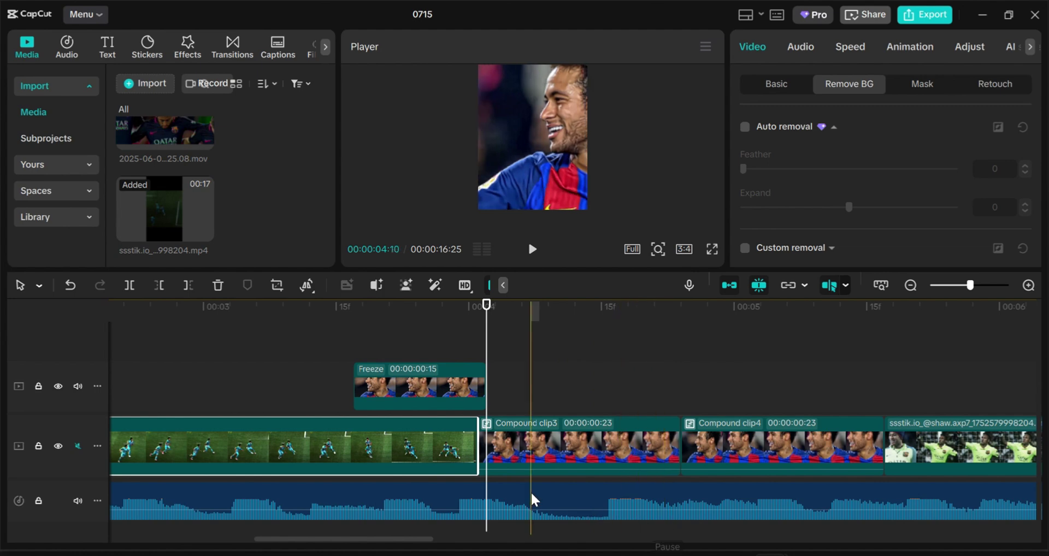
{"action": "left_click", "coordinate": [436, 312]}
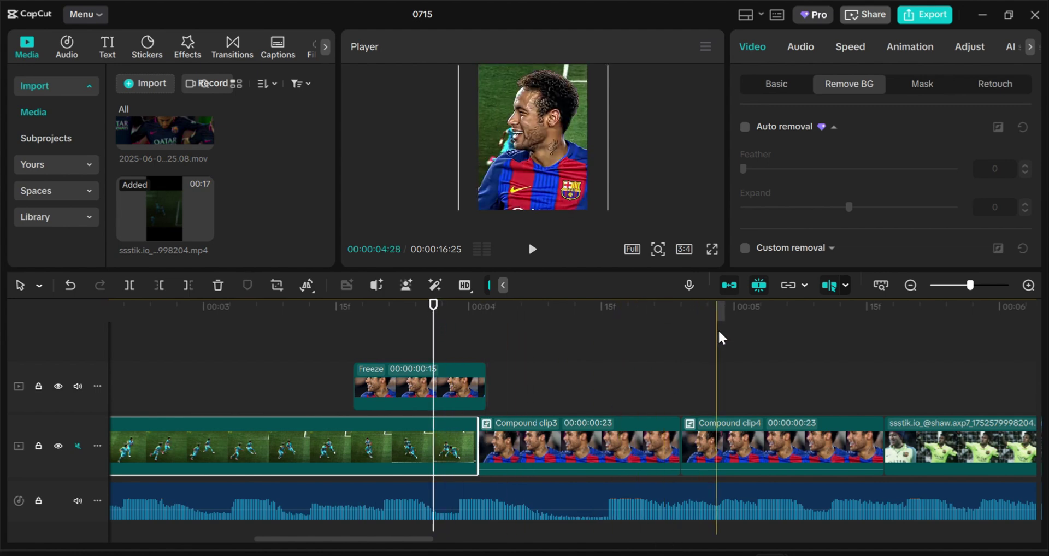
{"action": "left_click", "coordinate": [848, 48]}
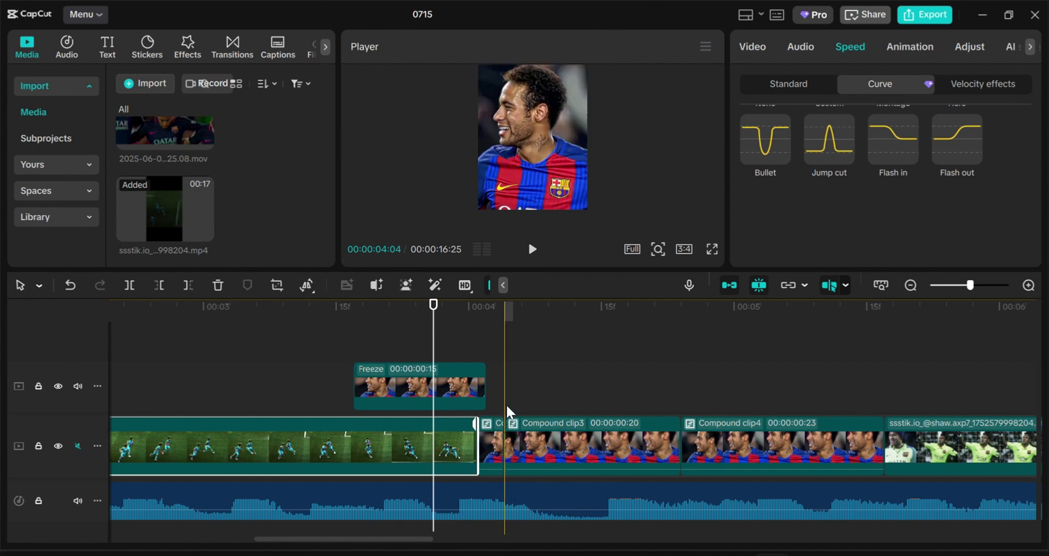
{"action": "key", "text": "ctrl+z"}
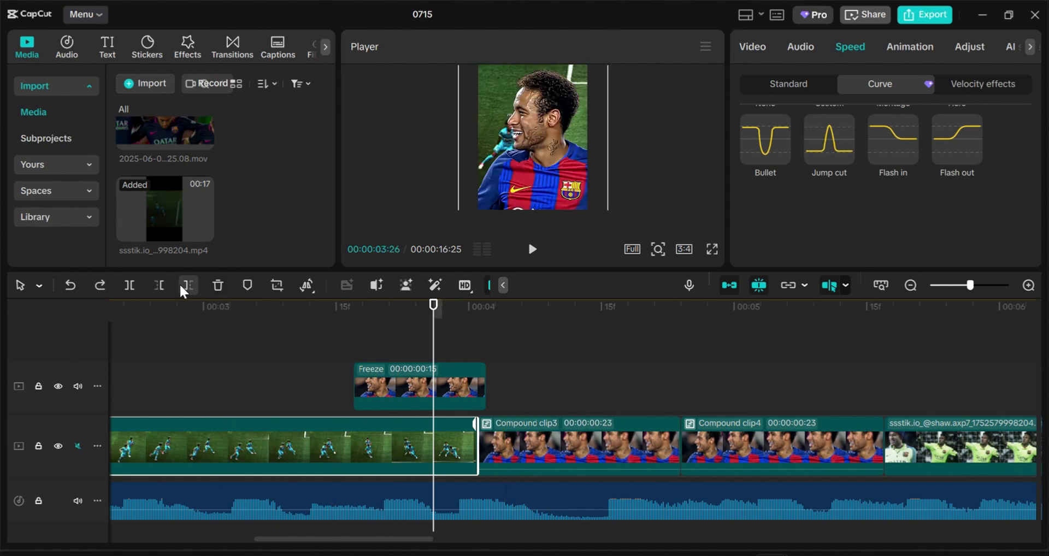
{"action": "left_click", "coordinate": [130, 285]}
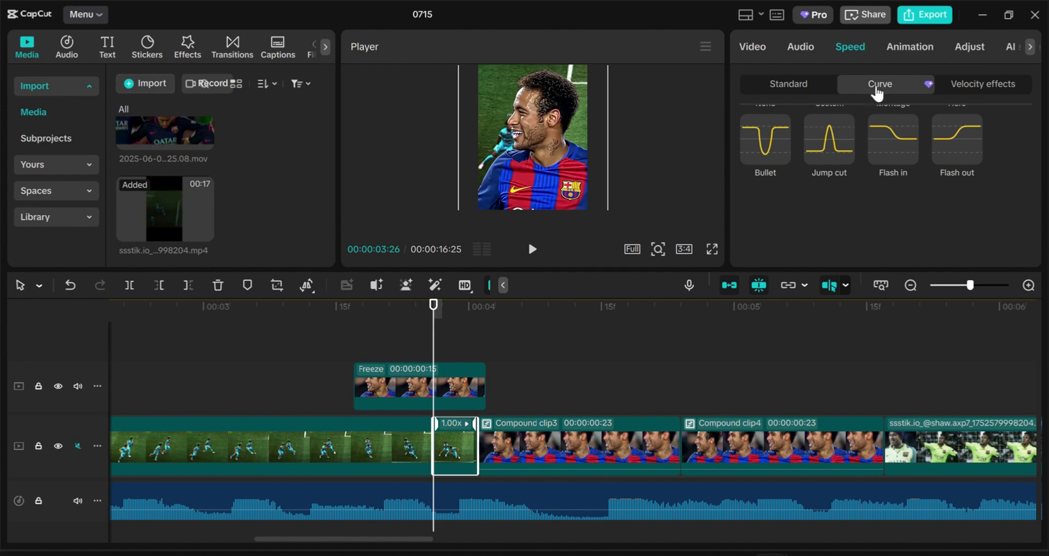
Set the standard speed of the short pitch segment beneath the freeze frame to 0.70x.
{"action": "left_click", "coordinate": [787, 87]}
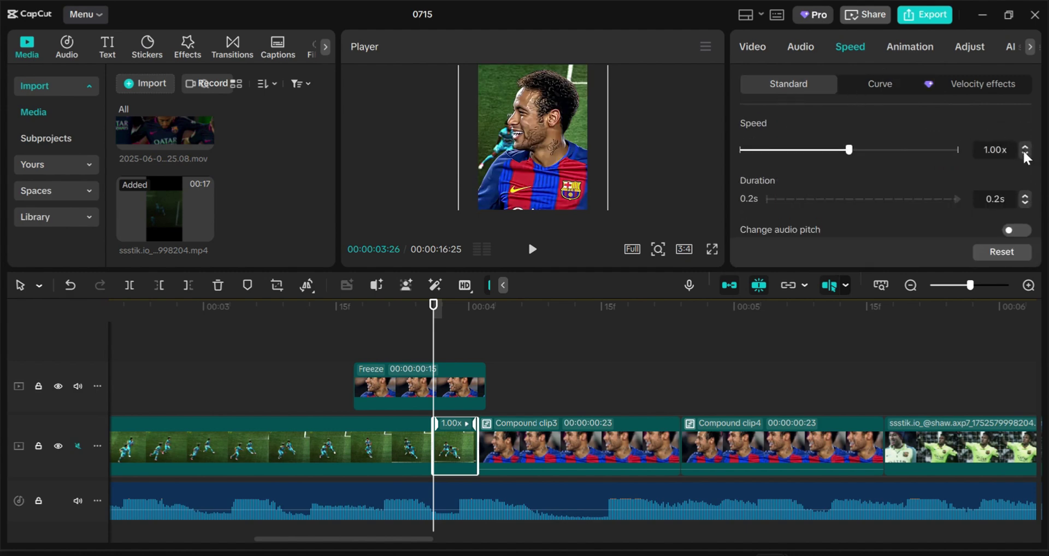
{"action": "left_click", "coordinate": [1025, 155]}
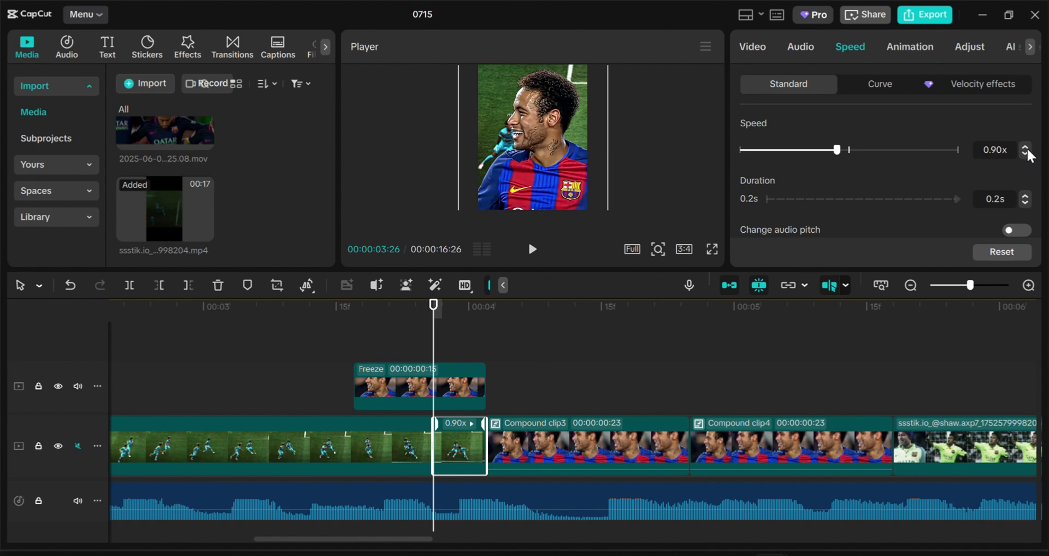
{"action": "left_click", "coordinate": [1026, 154]}
{"action": "left_click", "coordinate": [1027, 153]}
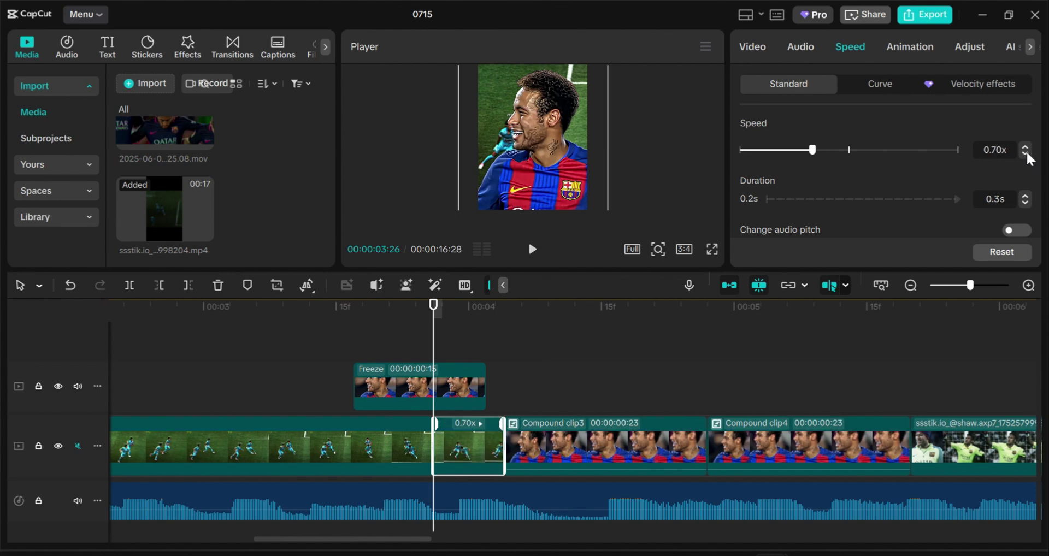
{"action": "left_click", "coordinate": [1026, 154]}
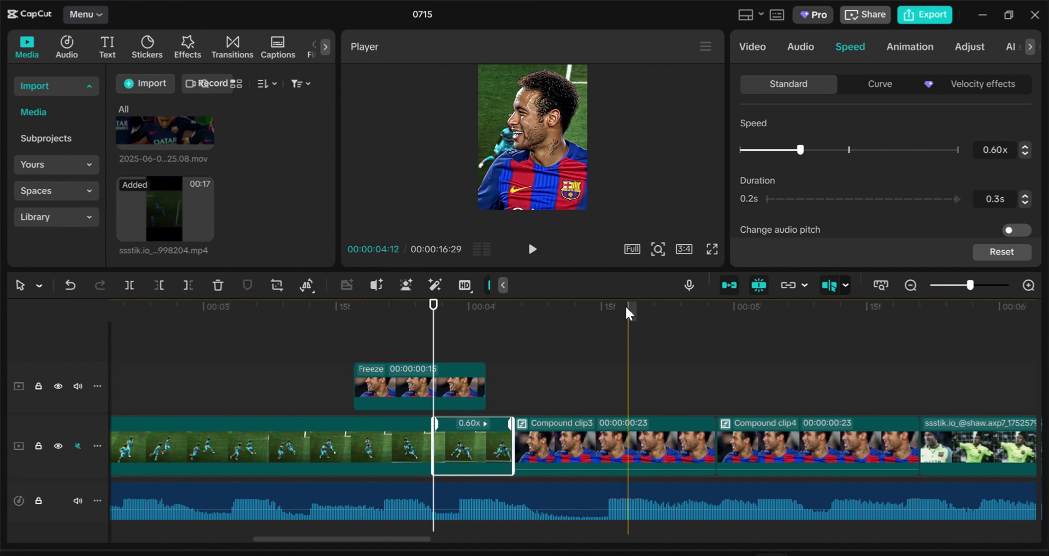
{"action": "left_click", "coordinate": [1026, 147]}
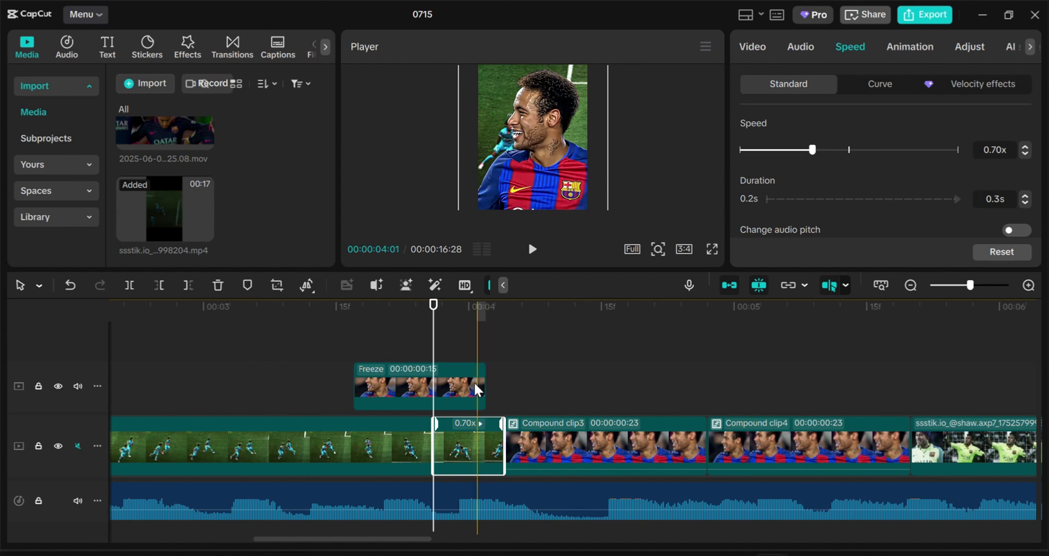
Extend the end of the freeze frame to meet the start of Compound clip3, for a duration of 00:00:00:17.
{"action": "left_click", "coordinate": [424, 307]}
{"action": "left_click", "coordinate": [477, 358]}
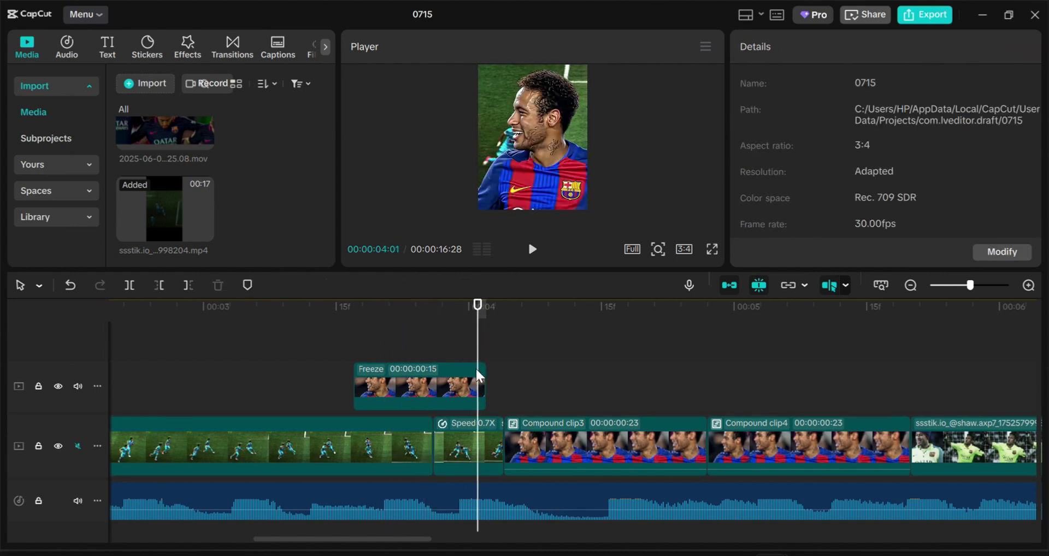
{"action": "left_click", "coordinate": [479, 380]}
{"action": "left_click_drag", "start_coordinate": [485, 378], "coordinate": [505, 380]}
Add transform keyframes at the freeze frame's start, 00:00:03:17, and move the cutout straight down out of frame to Y -3840.
{"action": "left_click", "coordinate": [354, 306]}
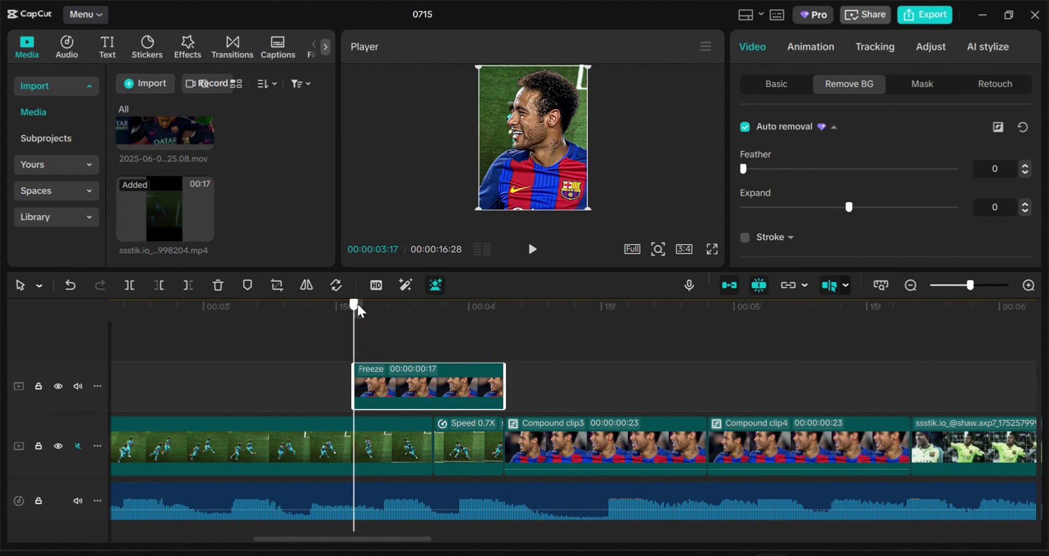
{"action": "left_click", "coordinate": [769, 85]}
{"action": "left_click", "coordinate": [1017, 126]}
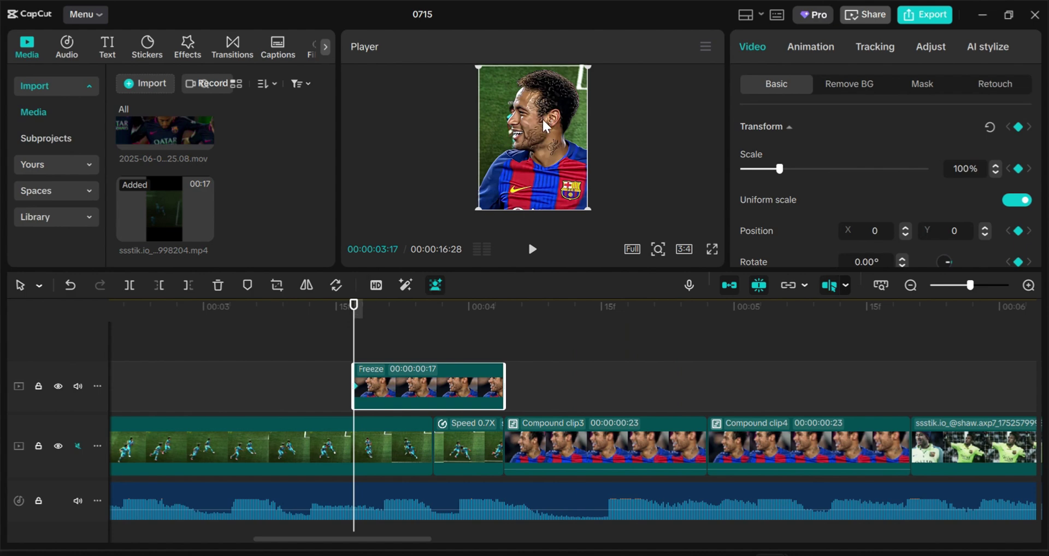
{"action": "left_click_drag", "start_coordinate": [542, 117], "coordinate": [545, 260]}
Keyframe the freeze frame's position back to X 0, Y 0 at 00:00:04:03 and shift that keyframe to the clip's end.
{"action": "left_click_drag", "start_coordinate": [354, 304], "coordinate": [495, 307]}
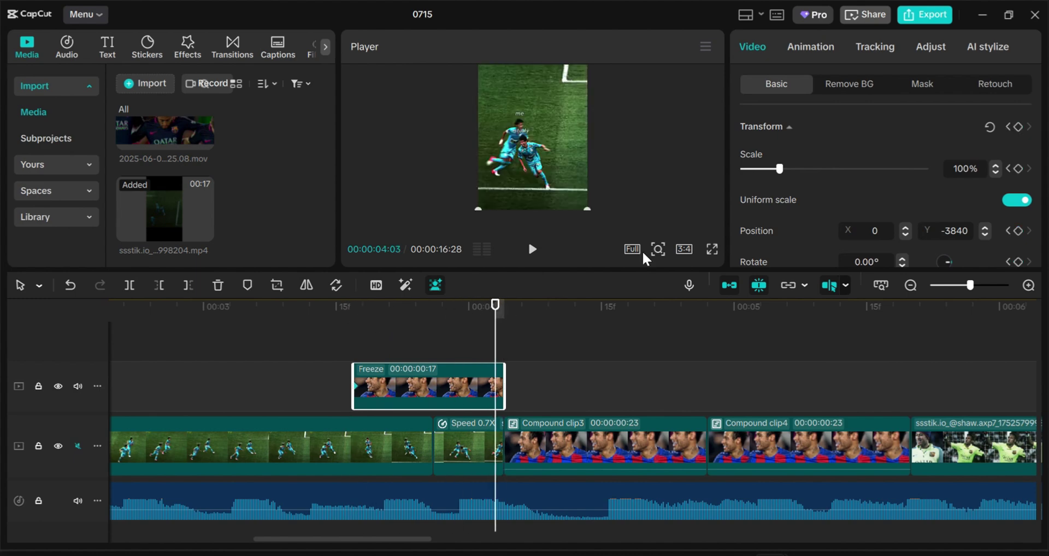
{"action": "mouse_move", "coordinate": [539, 188]}
{"action": "left_mouse_down"}
{"action": "mouse_move", "coordinate": [537, 140]}
{"action": "mouse_move", "coordinate": [548, 206]}
{"action": "mouse_move", "coordinate": [539, 189]}
{"action": "mouse_move", "coordinate": [540, 198]}
{"action": "left_mouse_up"}
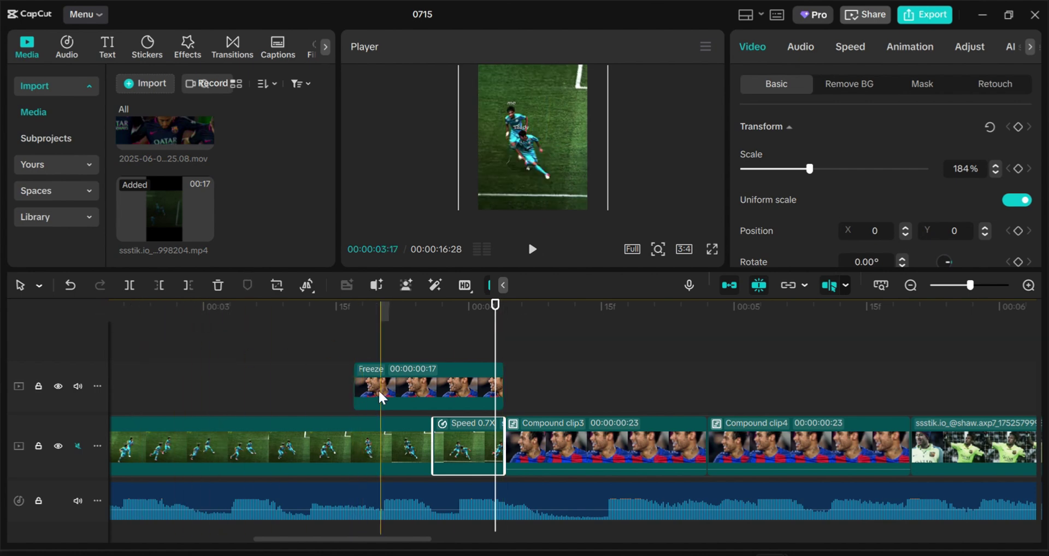
{"action": "left_click", "coordinate": [435, 377]}
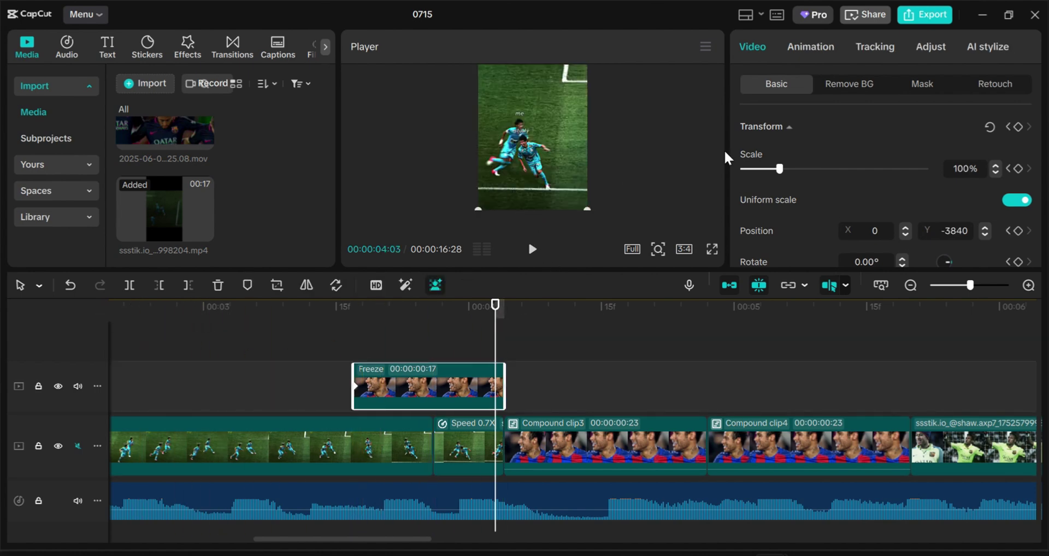
{"action": "scroll", "coordinate": [878, 231], "scroll_direction": "down", "scroll_amount": 1}
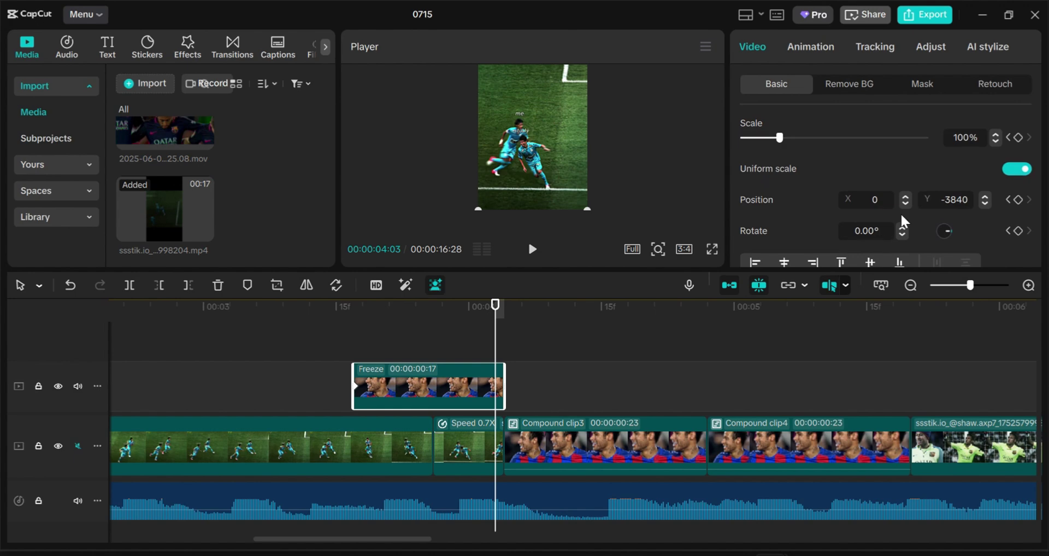
{"action": "left_click", "coordinate": [985, 196]}
{"action": "left_click_drag", "start_coordinate": [986, 197], "coordinate": [986, 197]}
{"action": "left_click", "coordinate": [541, 206]}
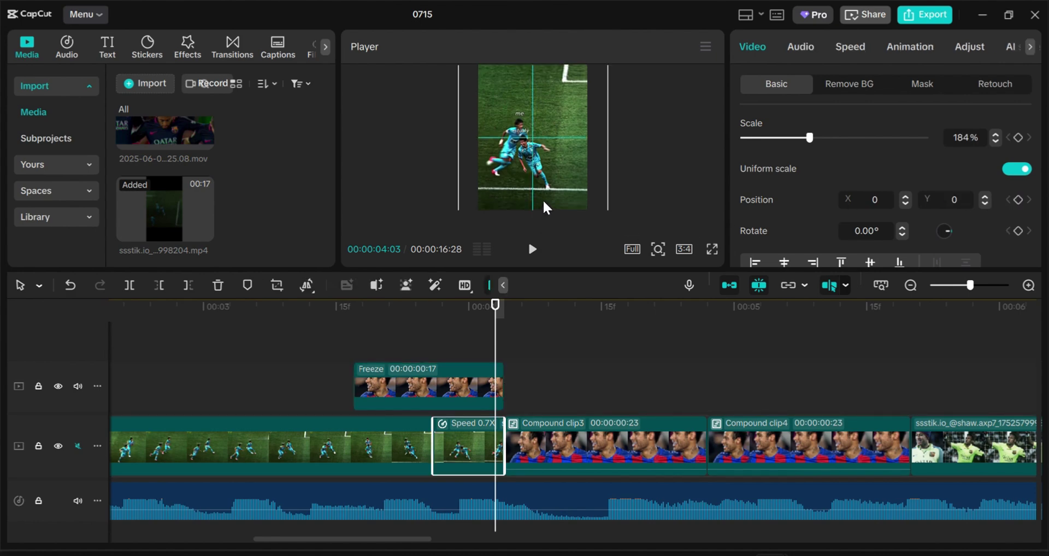
{"action": "left_click", "coordinate": [476, 377]}
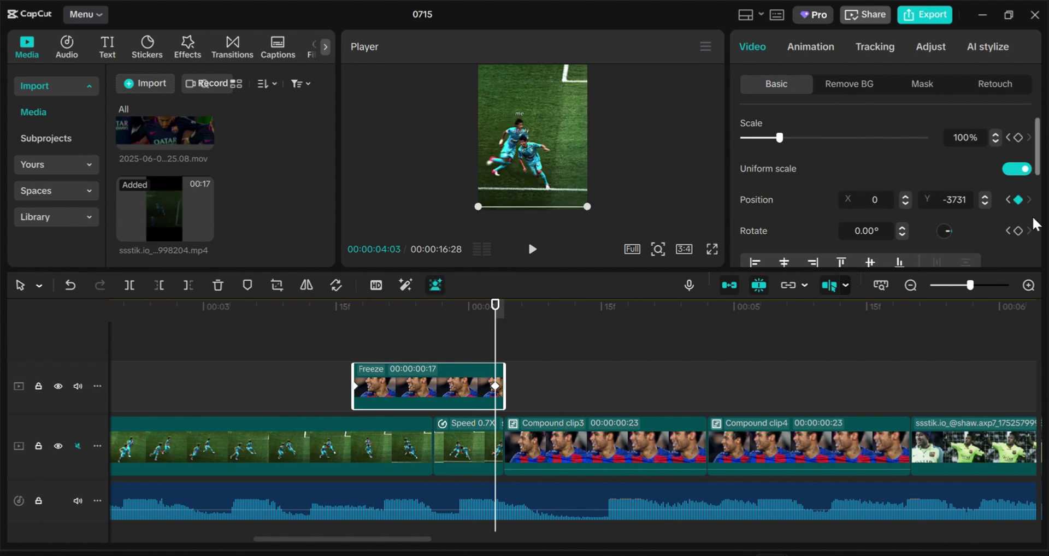
{"action": "left_click_drag", "start_coordinate": [984, 197], "coordinate": [984, 197]}
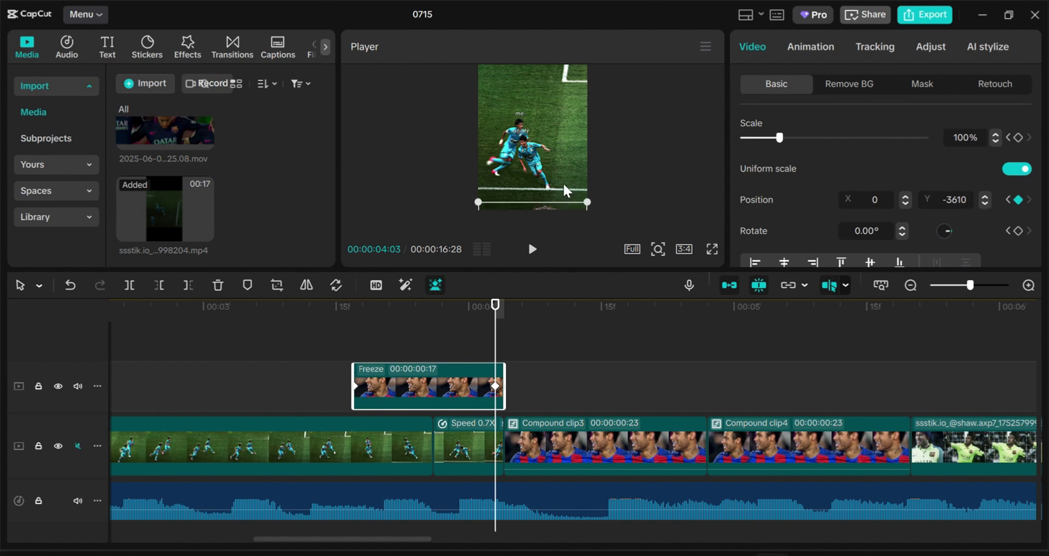
{"action": "left_click_drag", "start_coordinate": [624, 220], "coordinate": [579, 78]}
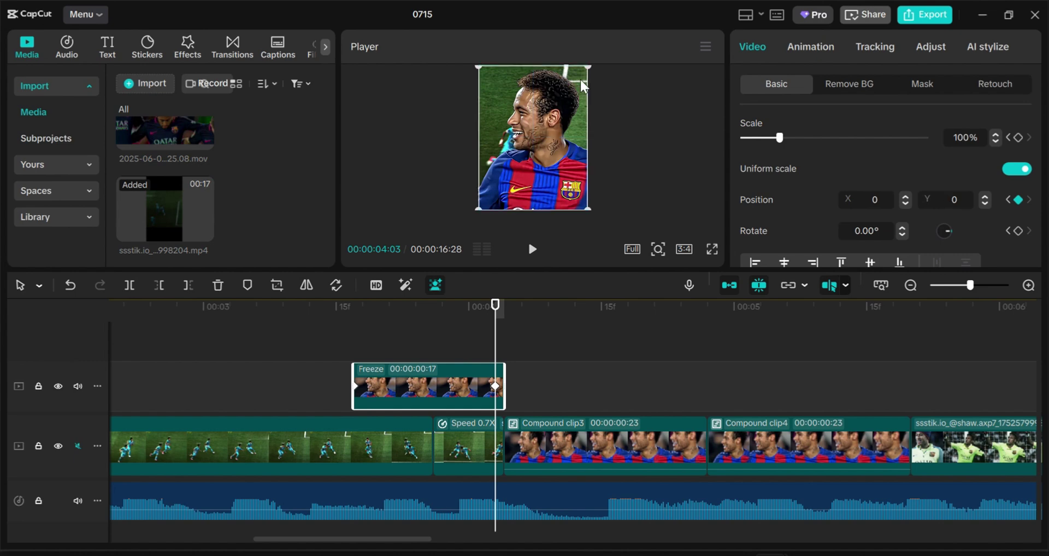
{"action": "left_click", "coordinate": [690, 173]}
{"action": "left_click", "coordinate": [488, 388]}
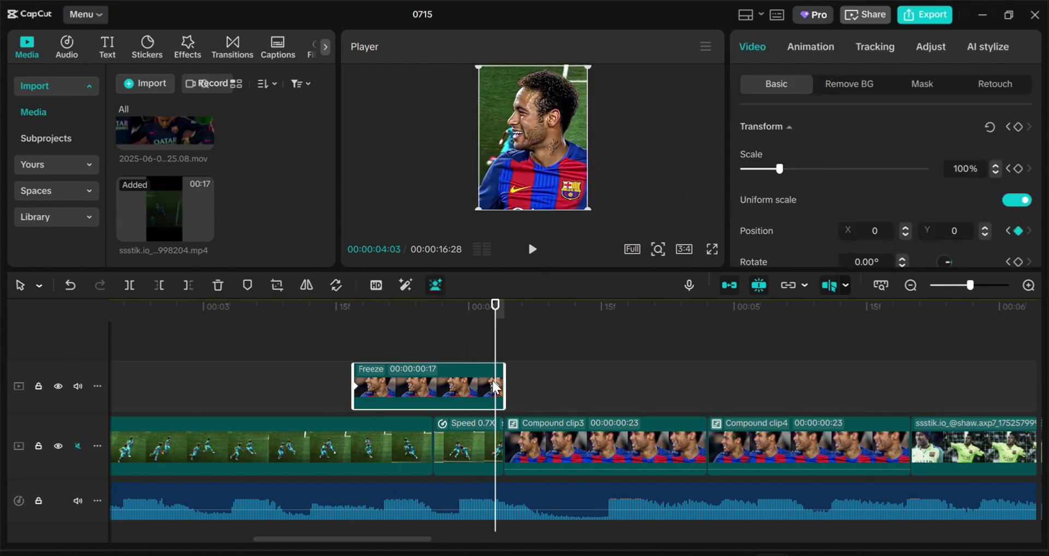
{"action": "left_click_drag", "start_coordinate": [494, 387], "coordinate": [502, 386]}
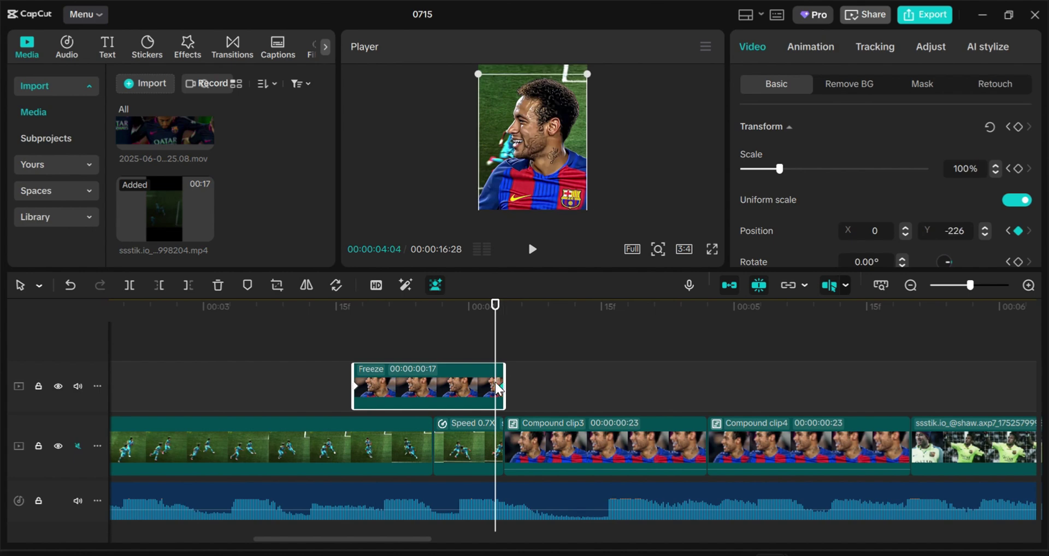
Apply the Quad Ease preset curve to the freeze frame's rising position animation and preview the playback.
{"action": "right_click", "coordinate": [457, 382]}
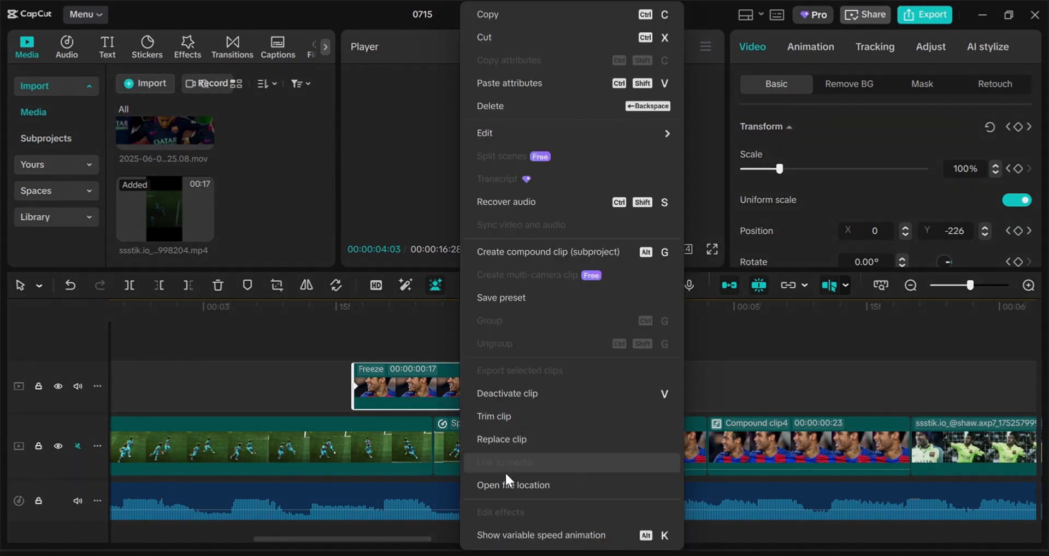
{"action": "left_click", "coordinate": [424, 404]}
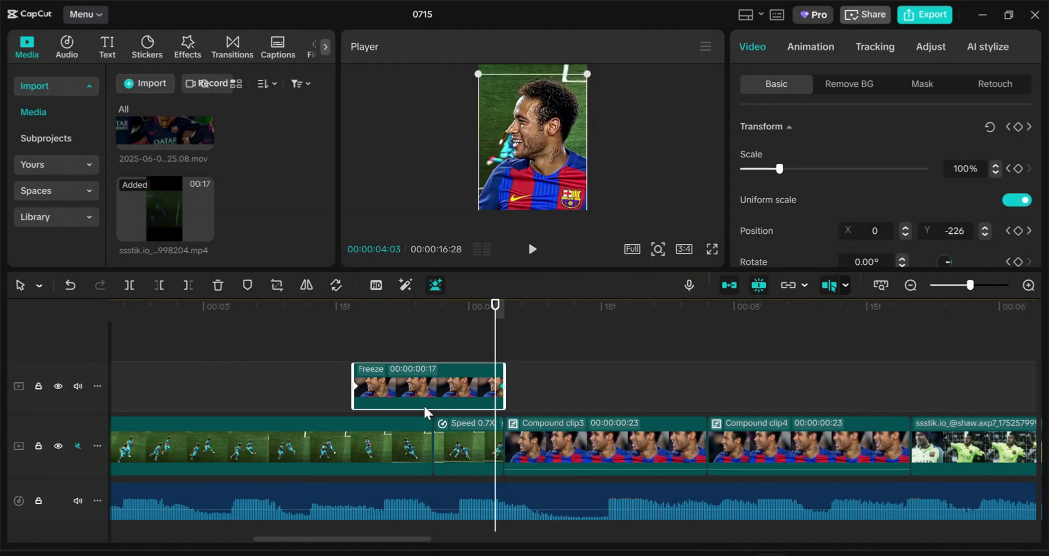
{"action": "right_click", "coordinate": [500, 385]}
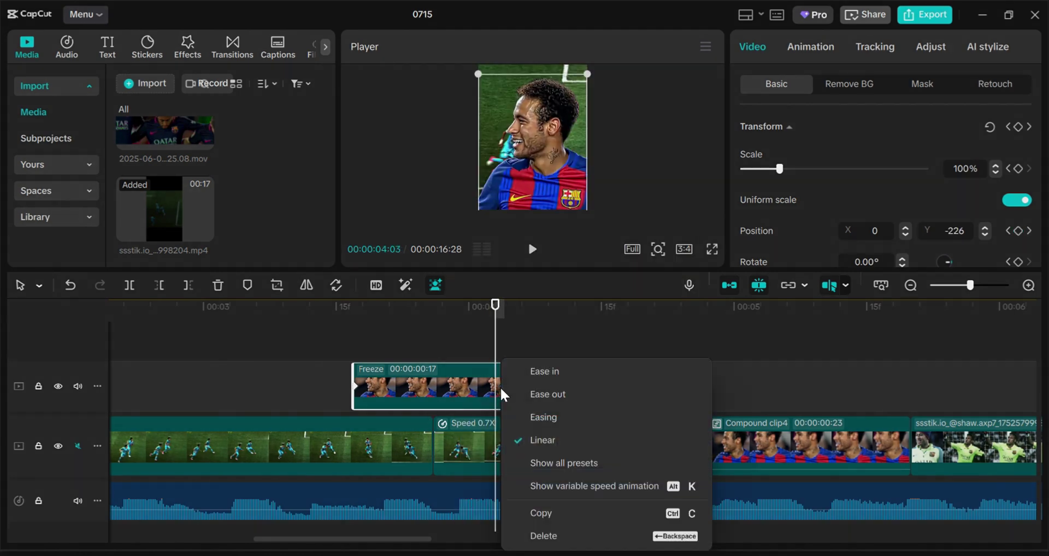
{"action": "left_click", "coordinate": [529, 461]}
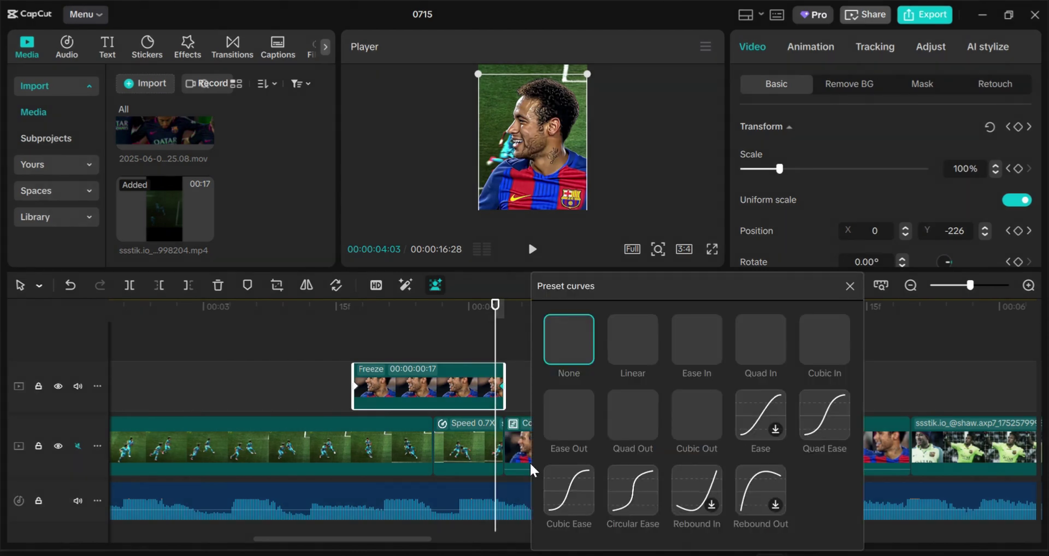
{"action": "left_click", "coordinate": [827, 433]}
{"action": "left_click", "coordinate": [850, 286]}
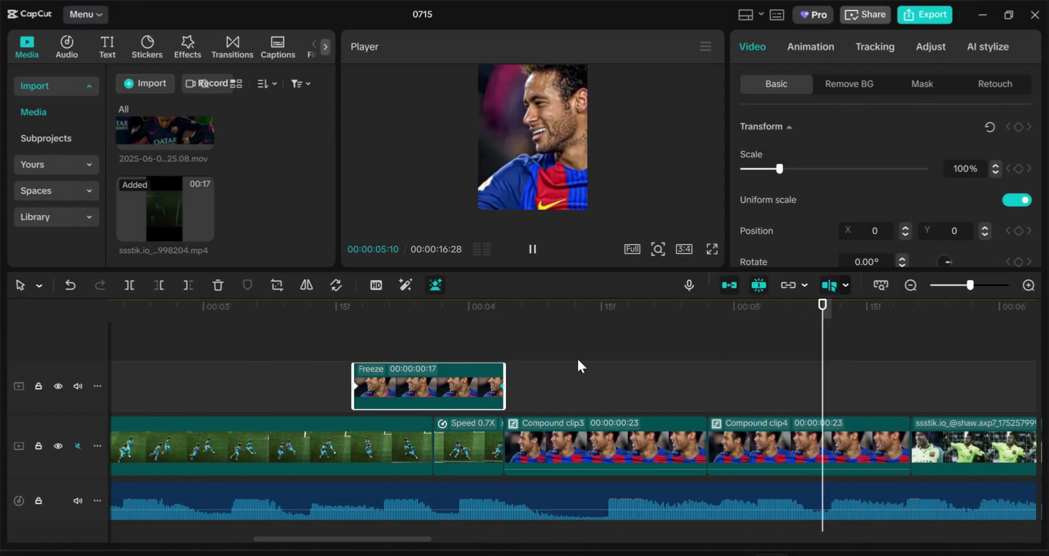
{"action": "left_click", "coordinate": [591, 316]}
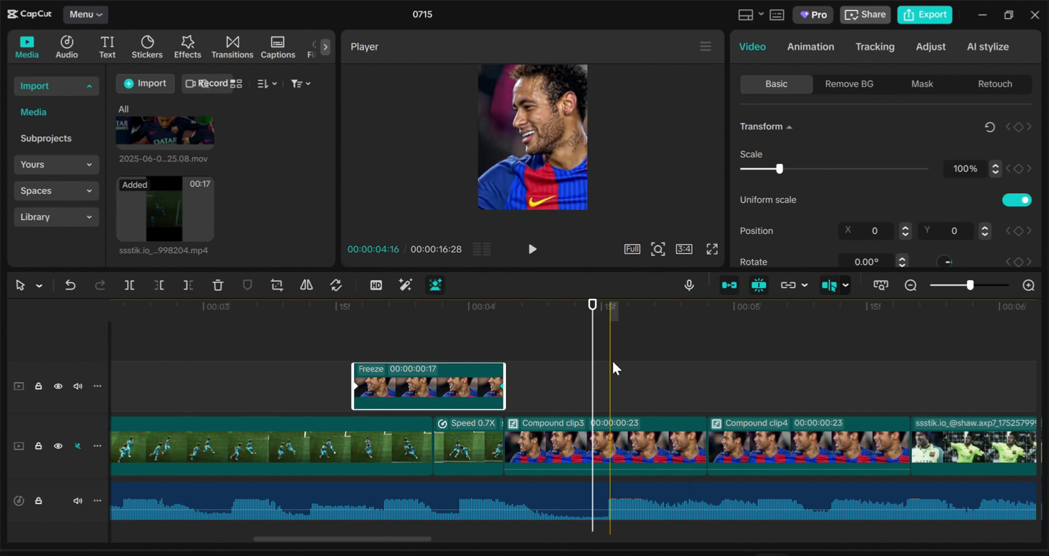
Import GLITCH_729F9F5.mov from Downloads and place it on a new track above the freeze frame.
{"action": "left_click", "coordinate": [440, 338]}
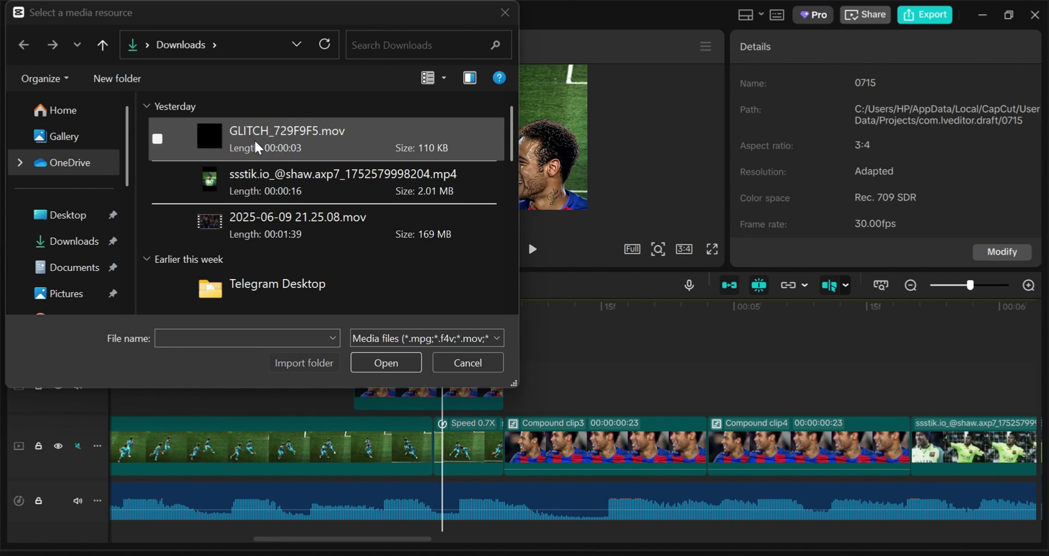
{"action": "left_click", "coordinate": [255, 142]}
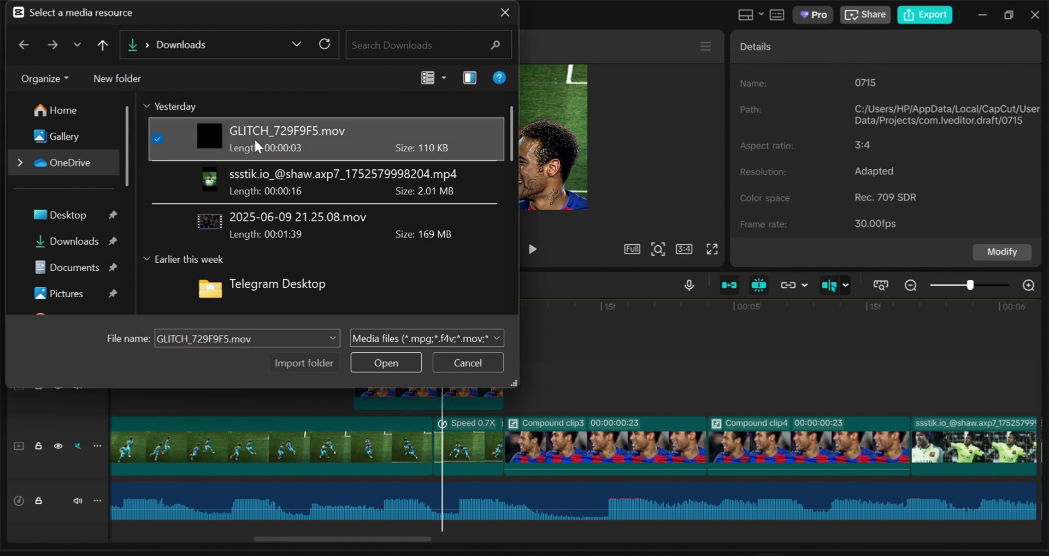
{"action": "left_click", "coordinate": [369, 365]}
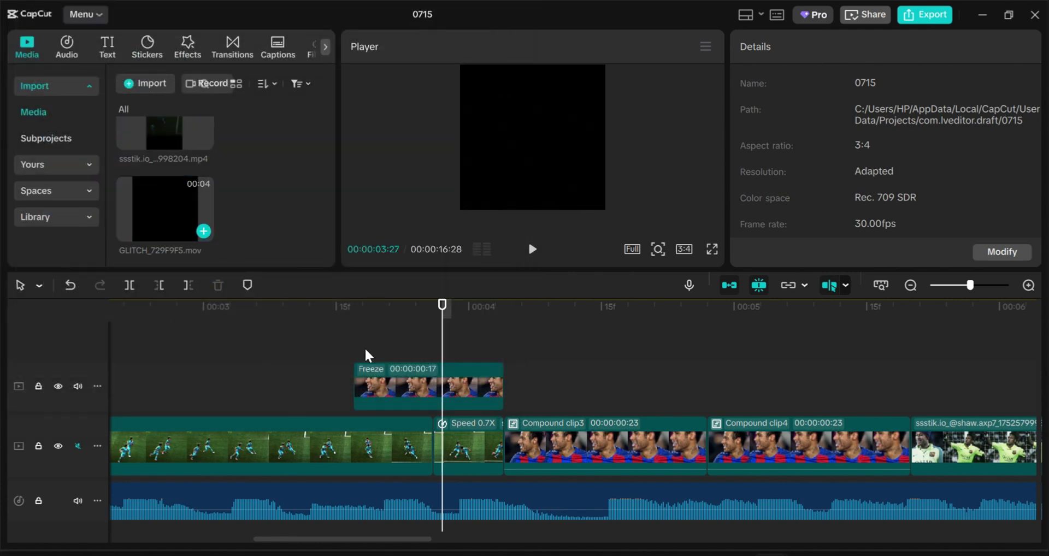
{"action": "mouse_move", "coordinate": [365, 347]}
{"action": "left_mouse_down"}
{"action": "mouse_move", "coordinate": [425, 329]}
{"action": "mouse_move", "coordinate": [361, 334]}
{"action": "left_mouse_up"}
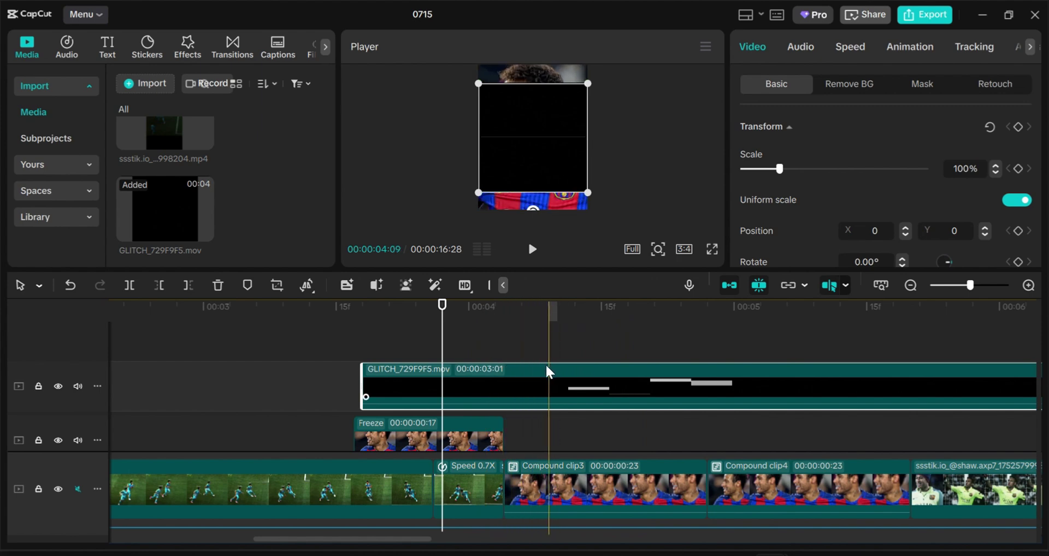
Trim both ends of the glitch clip to a 00:00:00:19 duration and position it across the freeze frame's end and Compound clip3's start.
{"action": "key", "text": "q"}
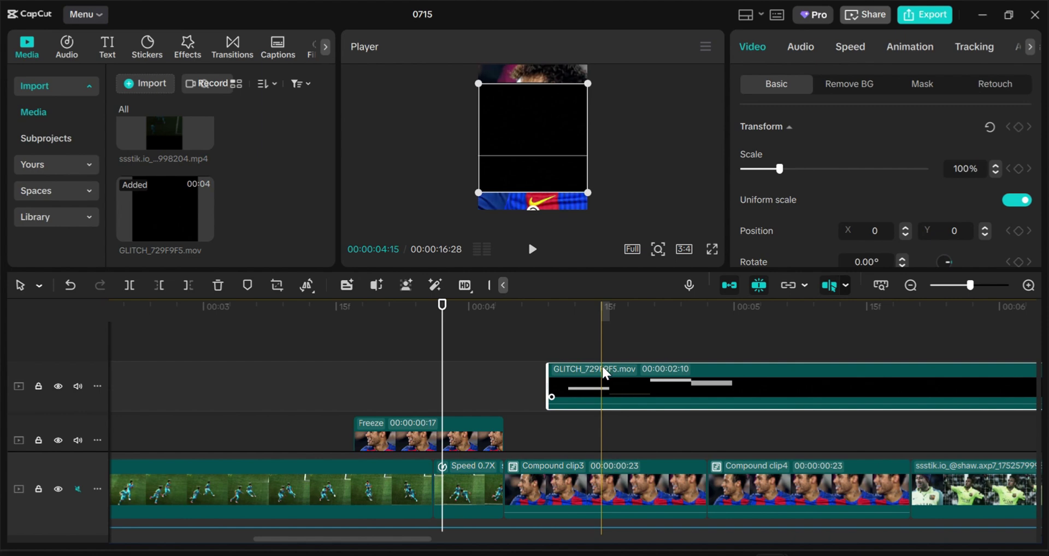
{"action": "key", "text": "space"}
{"action": "key", "text": "space"}
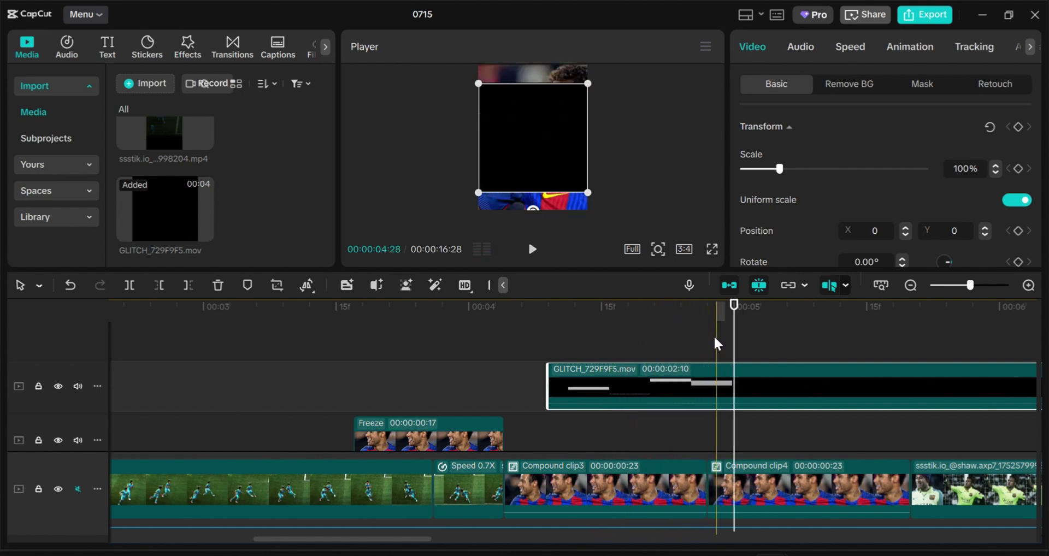
{"action": "key", "text": "w"}
{"action": "left_click_drag", "start_coordinate": [673, 368], "coordinate": [485, 386]}
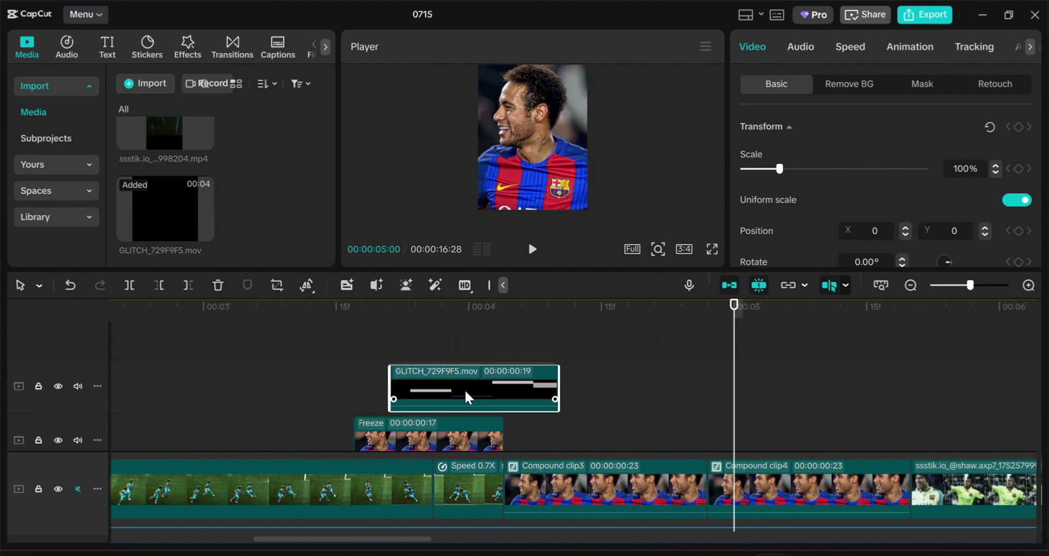
{"action": "mouse_move", "coordinate": [464, 389]}
{"action": "left_mouse_down"}
{"action": "mouse_move", "coordinate": [454, 388]}
{"action": "mouse_move", "coordinate": [474, 388]}
{"action": "left_mouse_up"}
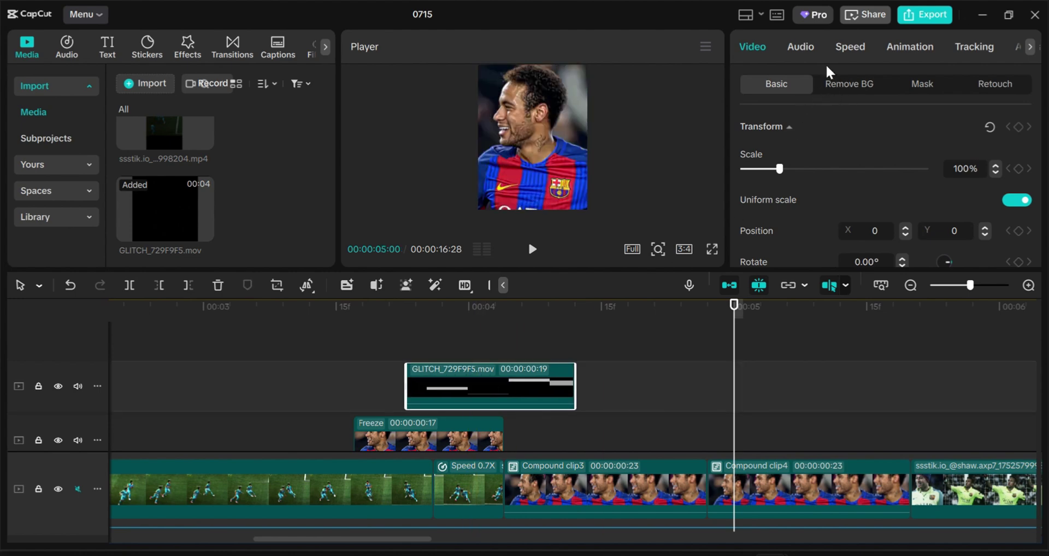
Set the glitch clip's blend mode to Brighten and enlarge the overlay until it covers the full 3:4 frame.
{"action": "scroll", "coordinate": [825, 138], "scroll_direction": "down", "scroll_amount": 5}
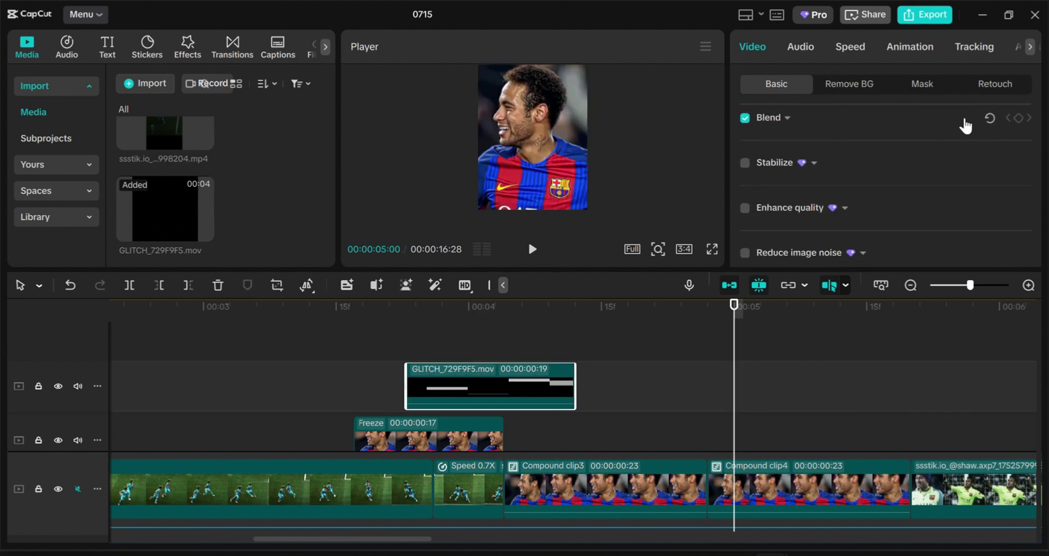
{"action": "left_click", "coordinate": [787, 118]}
{"action": "left_click", "coordinate": [887, 148]}
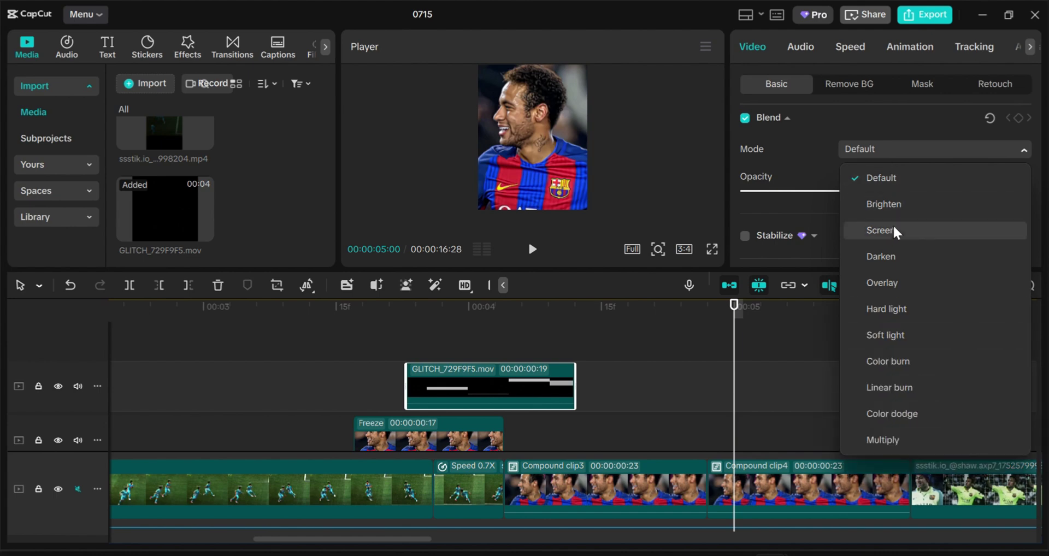
{"action": "left_click", "coordinate": [512, 308]}
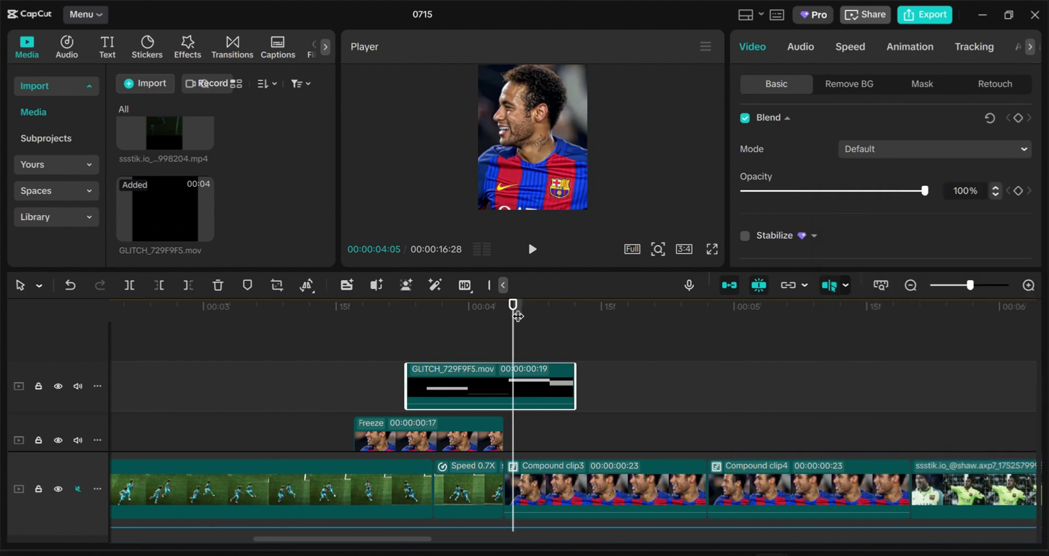
{"action": "left_click", "coordinate": [879, 146]}
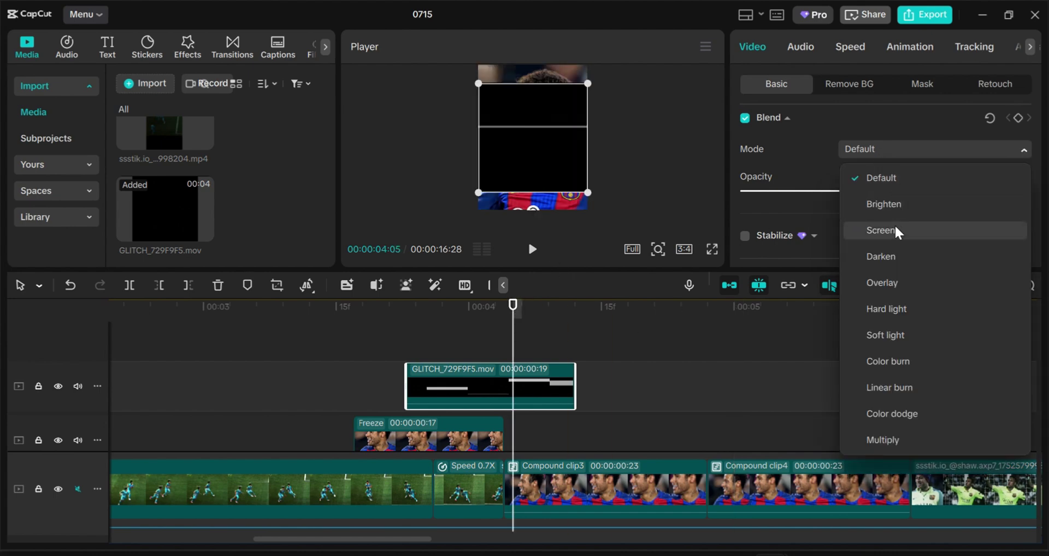
{"action": "left_click", "coordinate": [893, 254]}
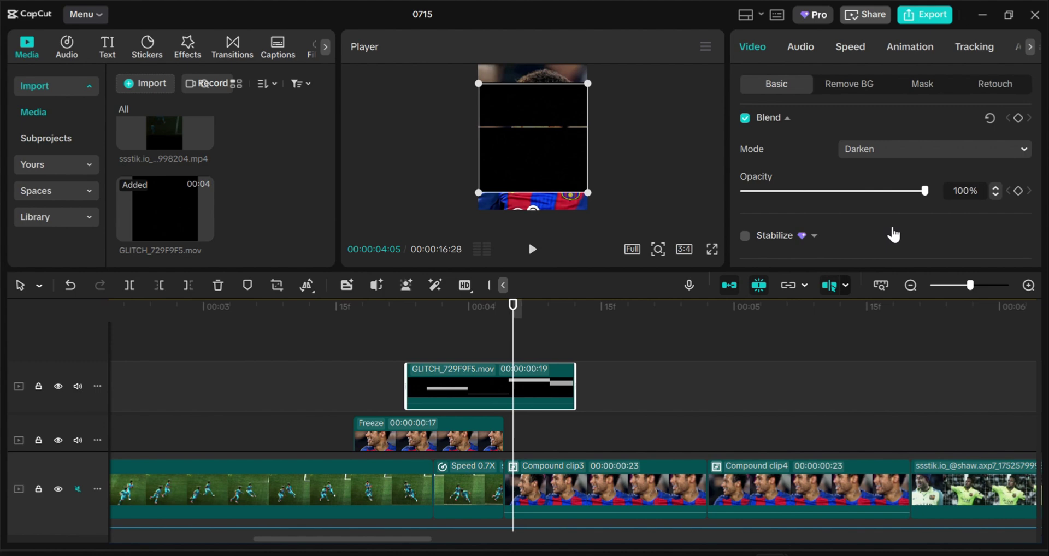
{"action": "left_click", "coordinate": [870, 148]}
{"action": "left_click", "coordinate": [869, 205]}
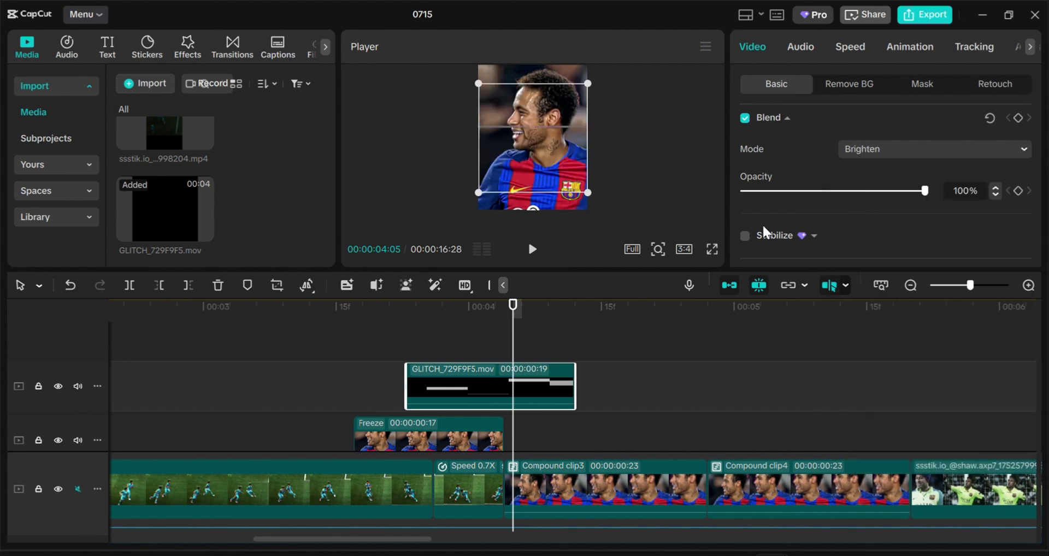
{"action": "left_click_drag", "start_coordinate": [594, 191], "coordinate": [619, 221]}
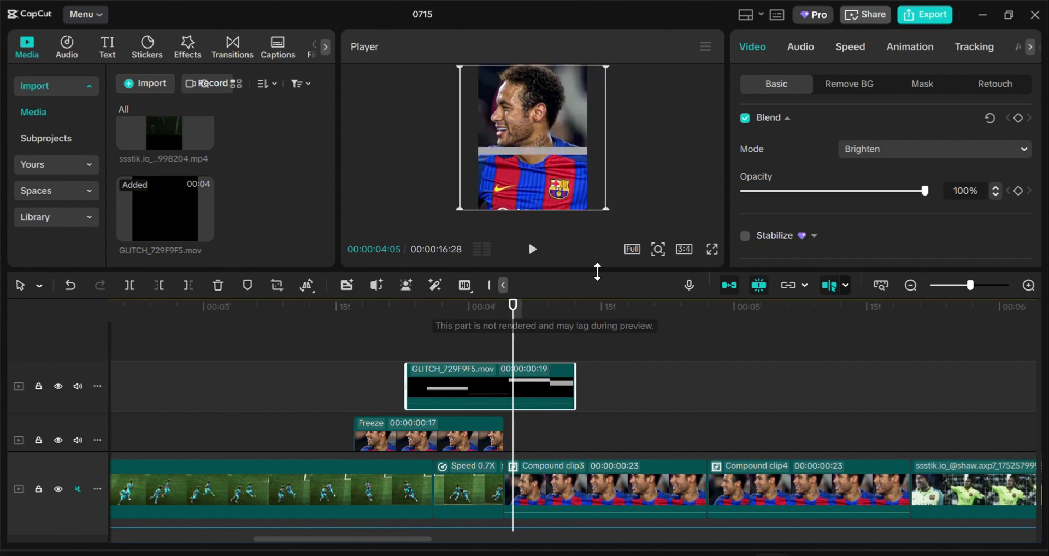
Try the Screen and Hard light blend modes on the glitch clip at 00:00:04:11, and return it to Brighten.
{"action": "left_click", "coordinate": [569, 301]}
{"action": "left_click", "coordinate": [882, 149]}
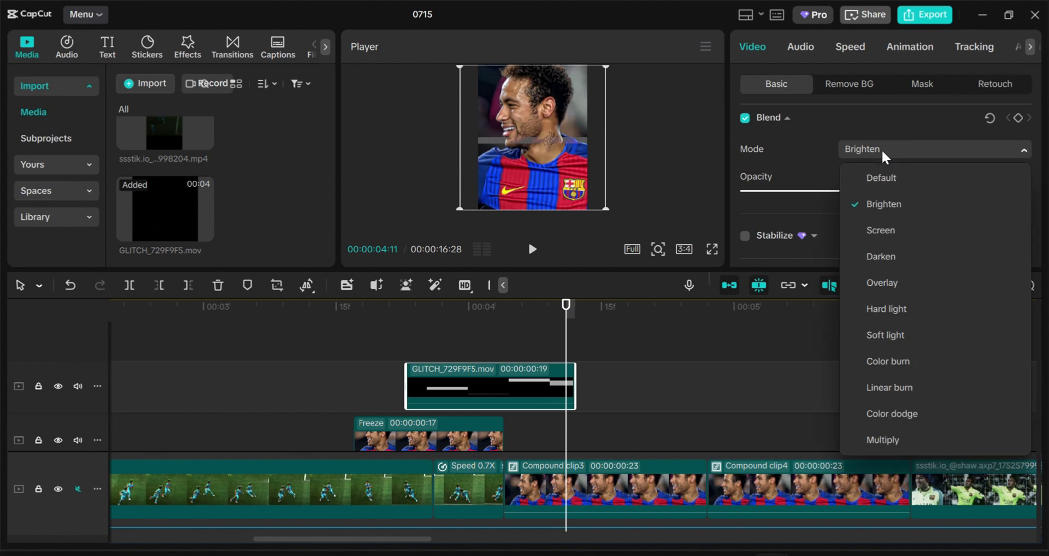
{"action": "left_click", "coordinate": [867, 234]}
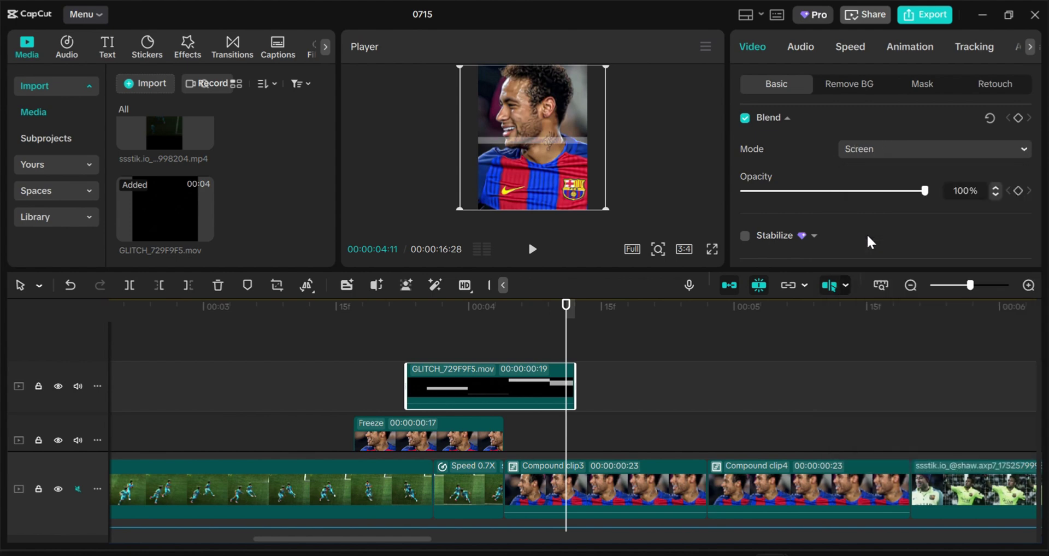
{"action": "left_click", "coordinate": [888, 148]}
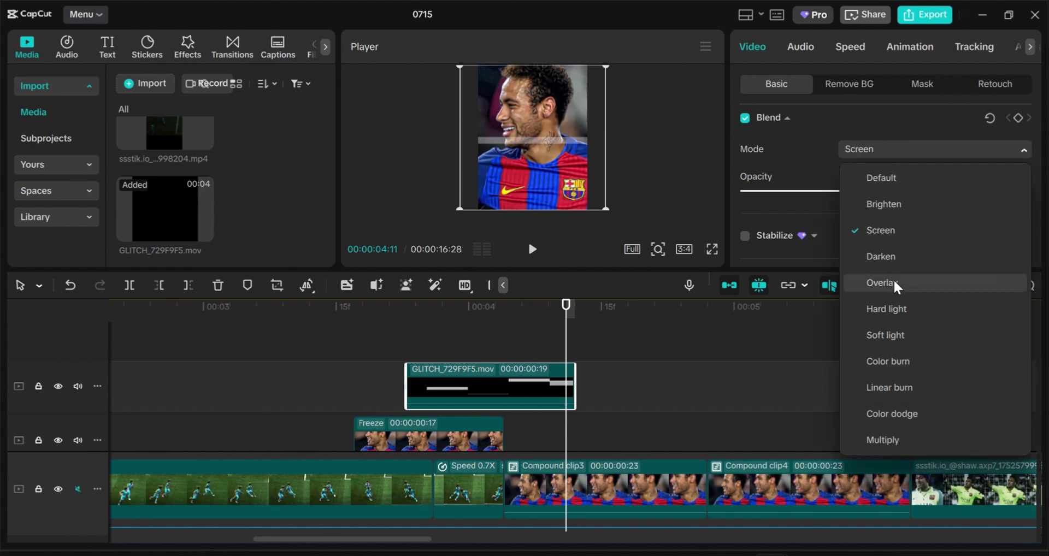
{"action": "left_click", "coordinate": [896, 310]}
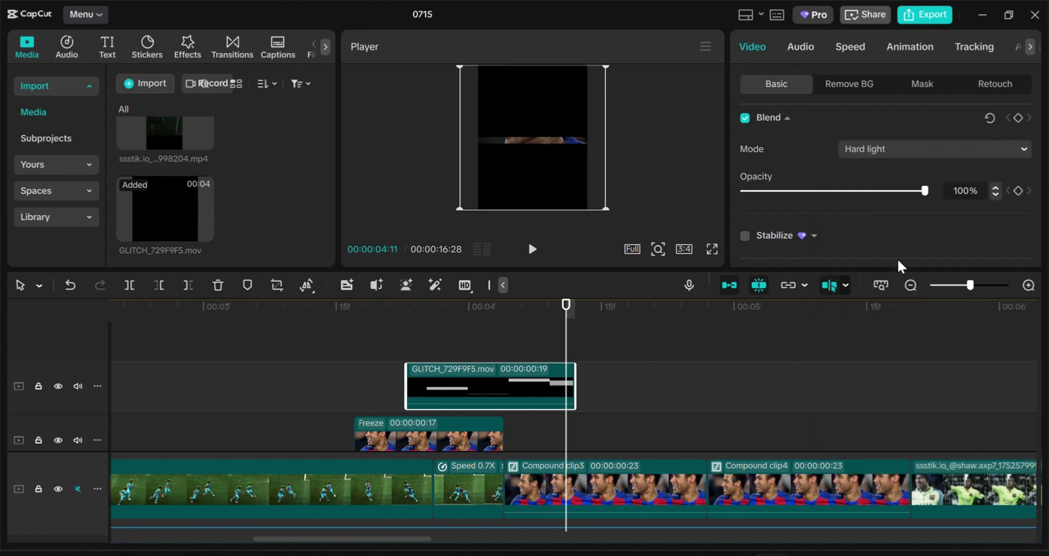
{"action": "left_click", "coordinate": [919, 146]}
{"action": "left_click", "coordinate": [905, 205]}
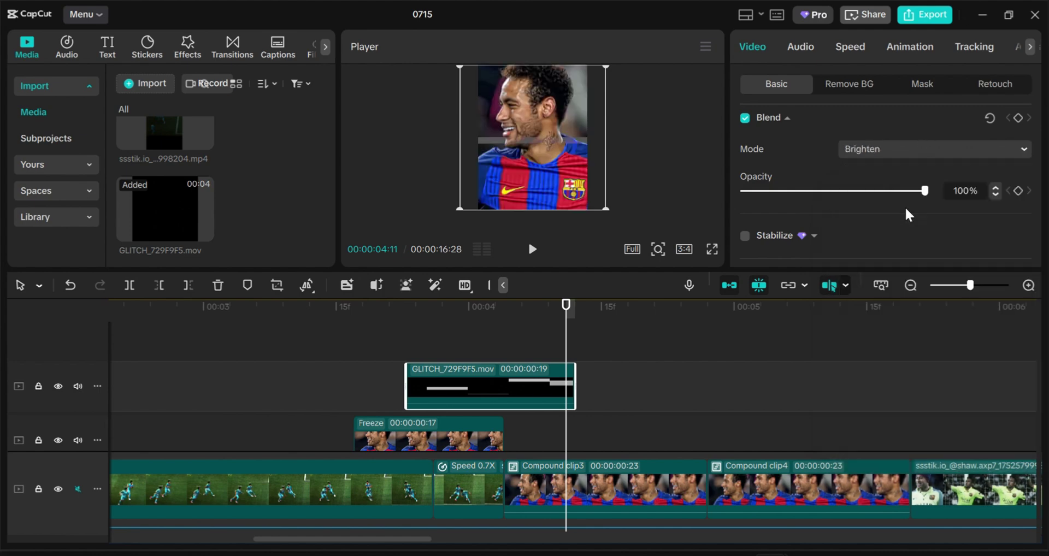
Play back the freeze-frame transition with the blended glitch overlay, starting just before the freeze frame.
{"action": "left_click", "coordinate": [356, 336]}
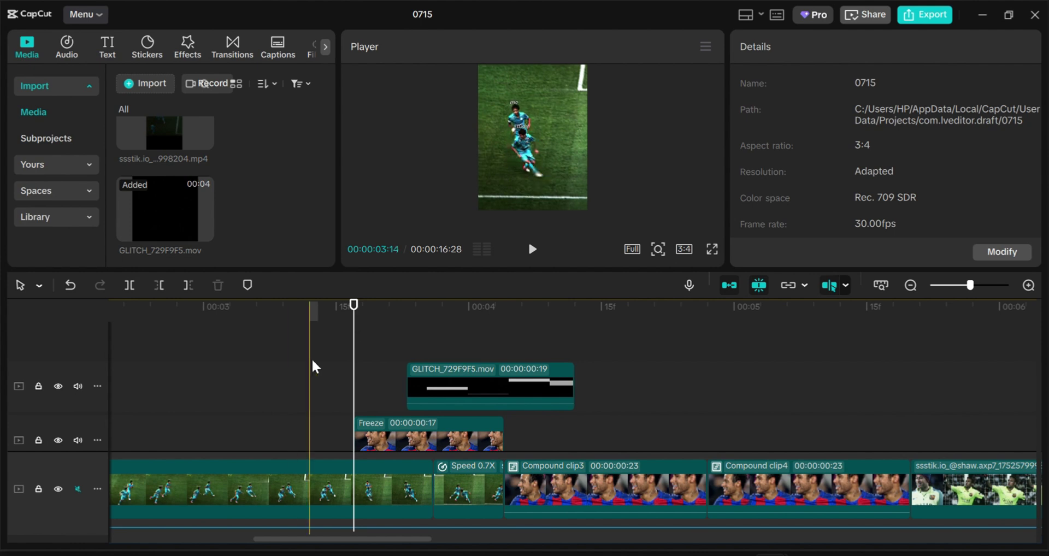
{"action": "left_click", "coordinate": [321, 375]}
{"action": "key", "text": "space"}
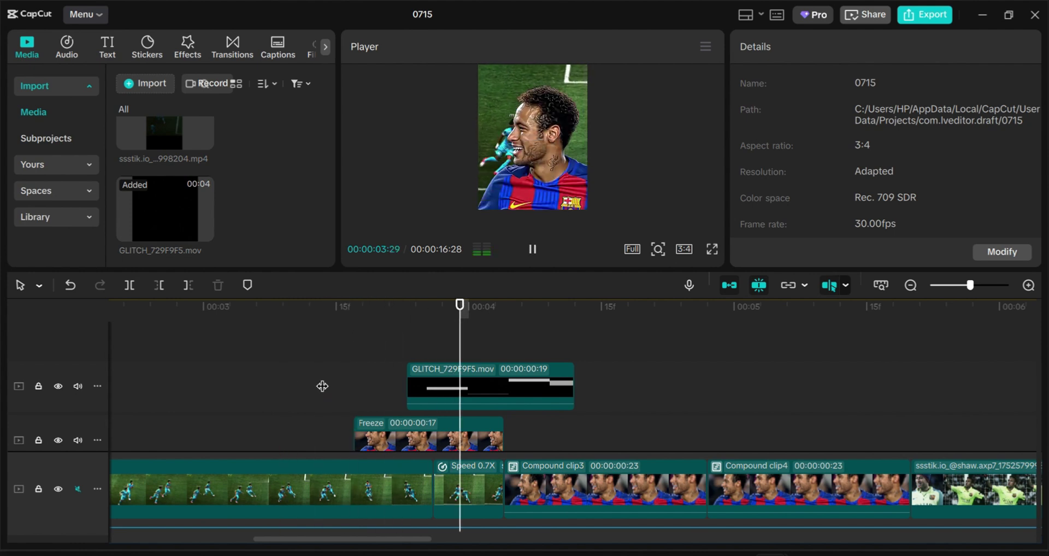
{"action": "key", "text": "space"}
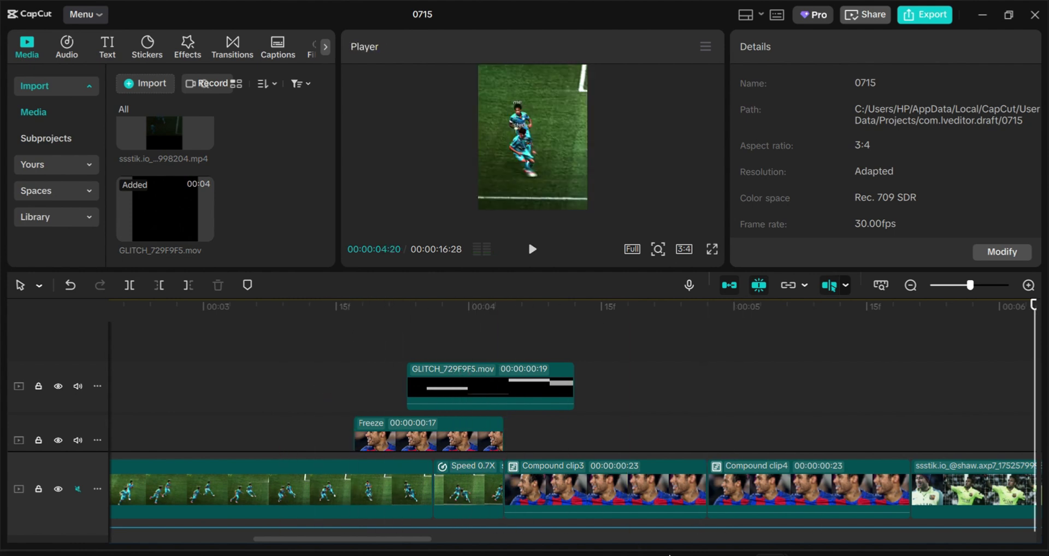
Reverse Compound clip4 on the main track.
{"action": "key", "text": "ctrl+z"}
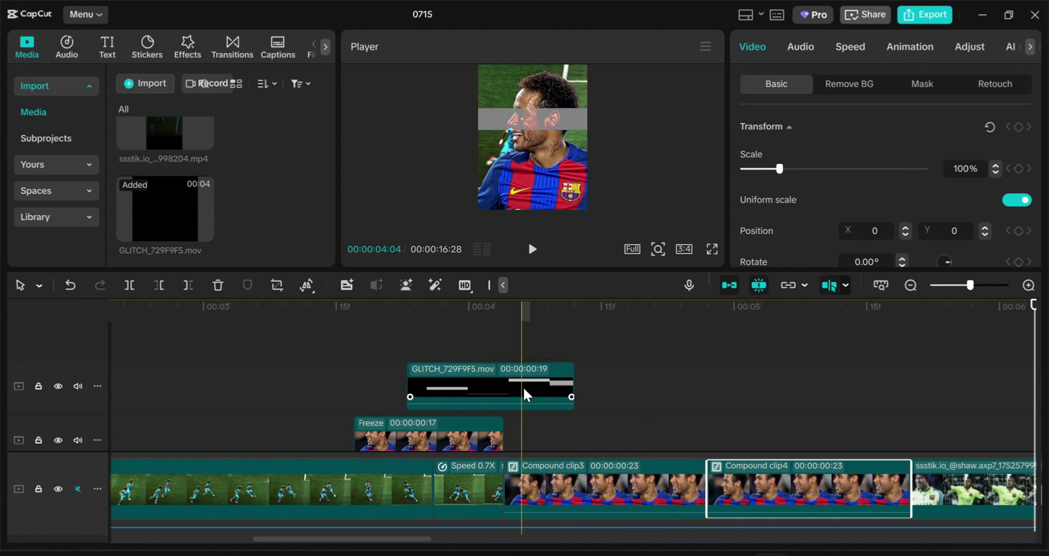
{"action": "left_click", "coordinate": [305, 277]}
{"action": "left_click", "coordinate": [344, 348]}
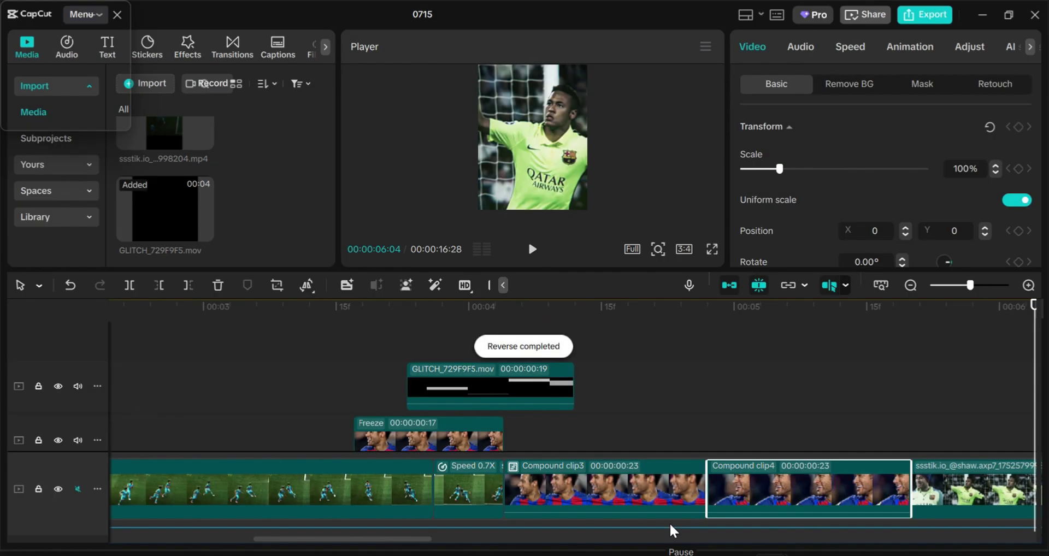
Play back the timeline from before the freeze frame to review the glitch transition and the clips following it.
{"action": "left_click", "coordinate": [253, 402]}
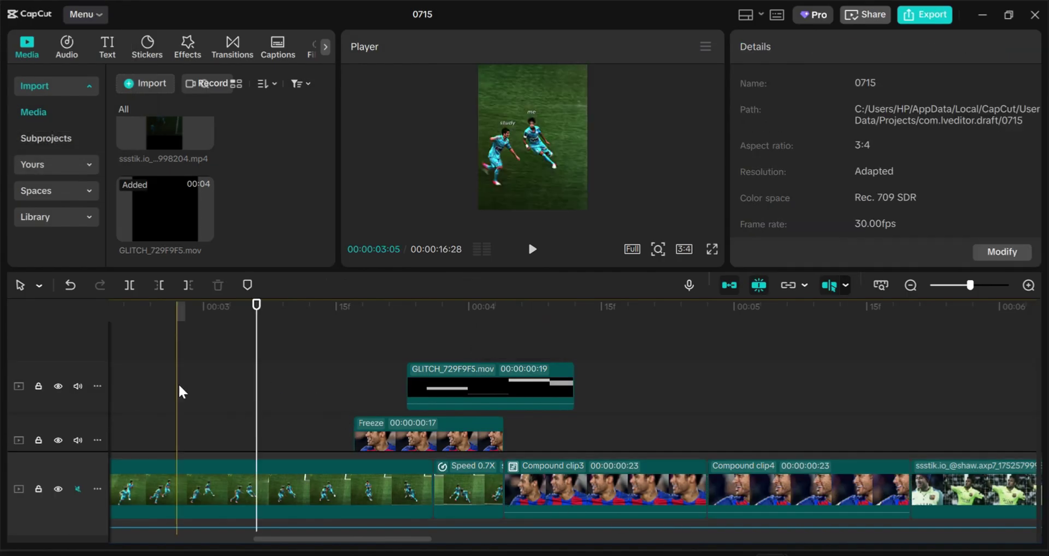
{"action": "key", "text": "space"}
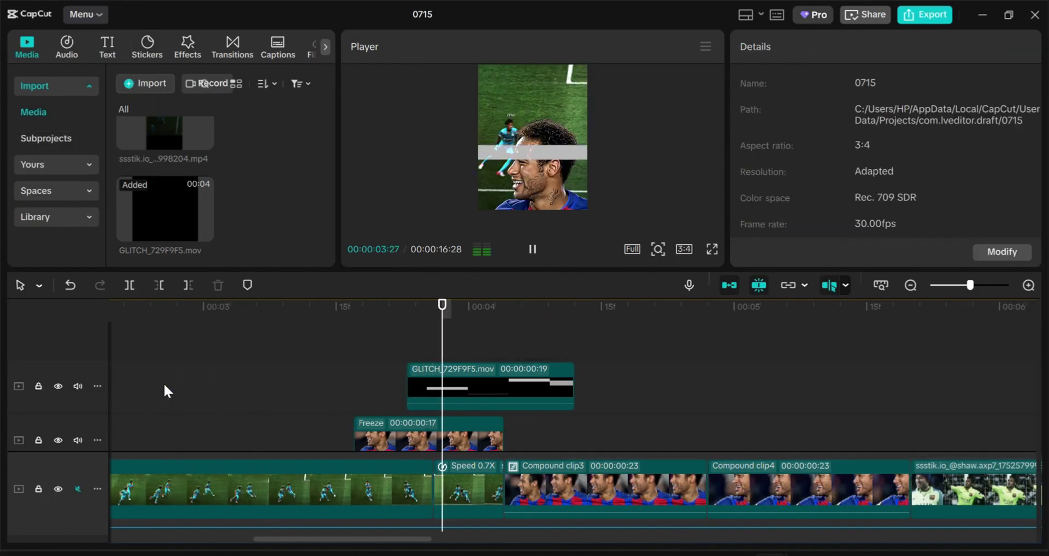
{"action": "key", "text": "space"}
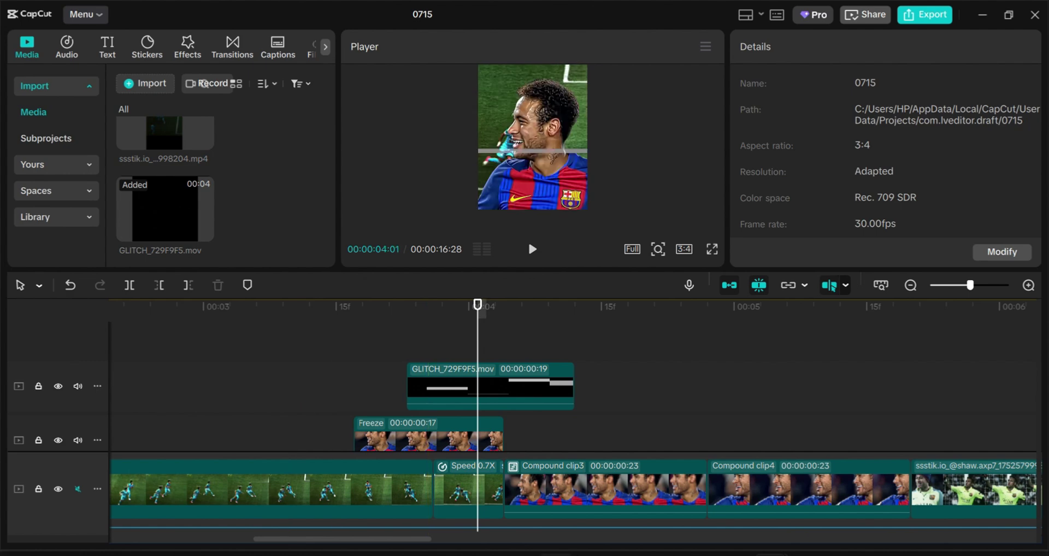
{"action": "scroll", "coordinate": [342, 399], "scroll_direction": "left", "scroll_amount": 4}
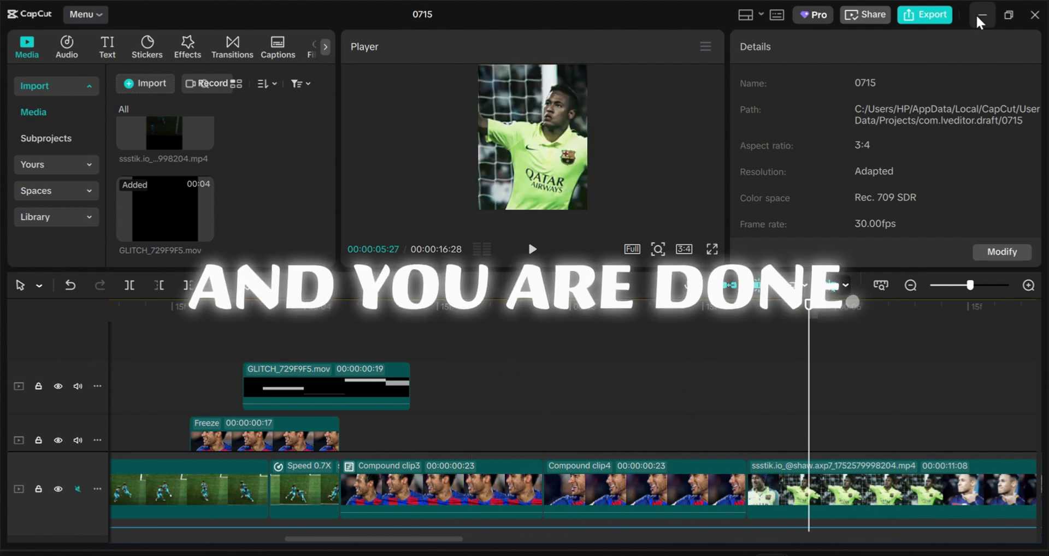
{"action": "left_click", "coordinate": [927, 11]}
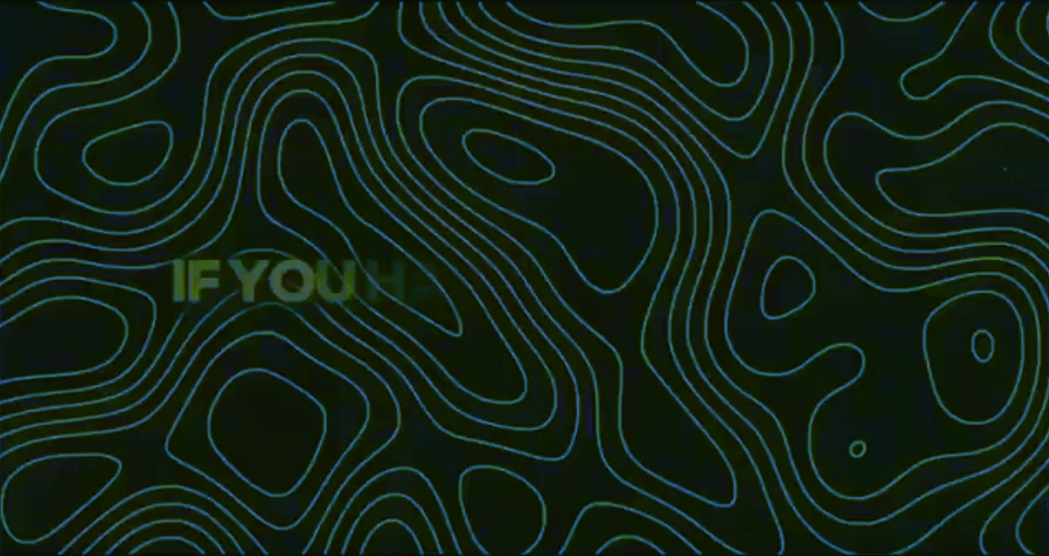